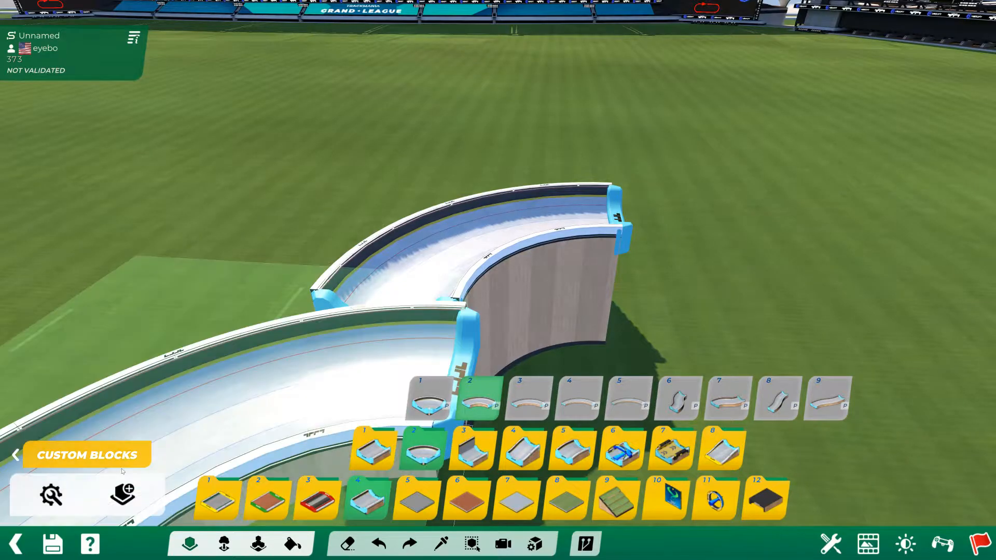
# Step: Create a custom block from the placed curved ice turn and open the last Geometry layer in its list for editing
pyautogui.click(123, 499)
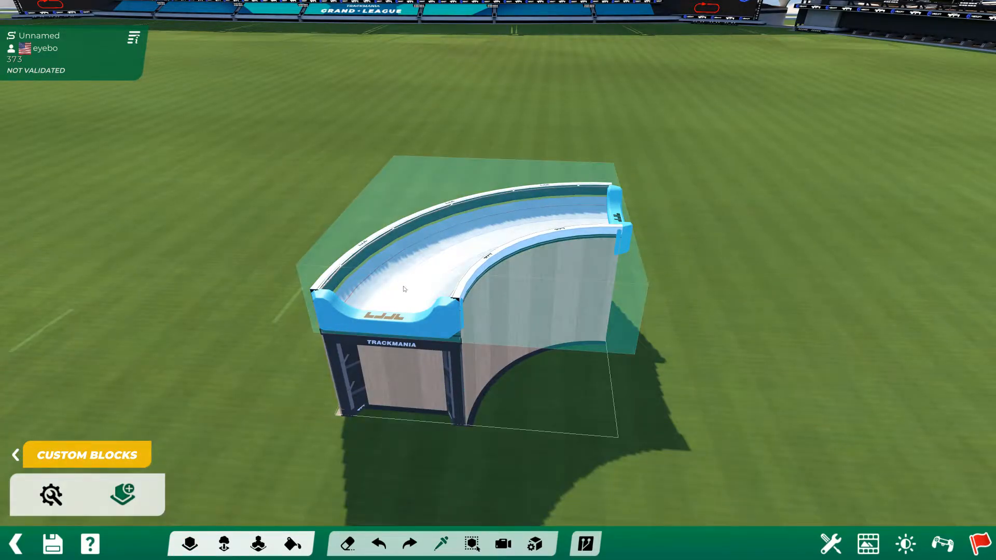
pyautogui.click(405, 288)
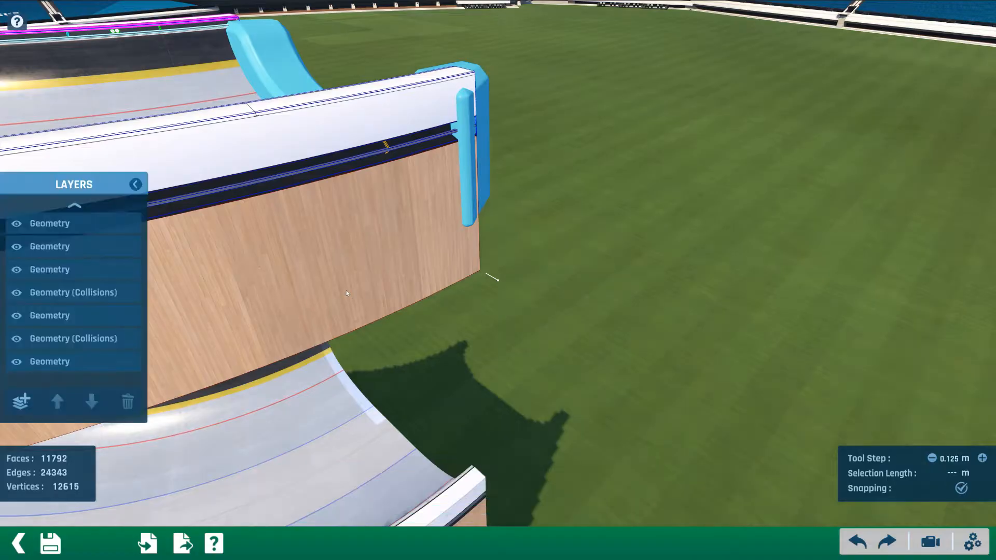
pyautogui.keyDown('alt'); pyautogui.scroll(-3, 303, 279); pyautogui.keyUp('alt')
pyautogui.keyDown('alt'); pyautogui.moveTo(304, 279); pyautogui.dragTo(323, 162, button='right'); pyautogui.keyUp('alt')
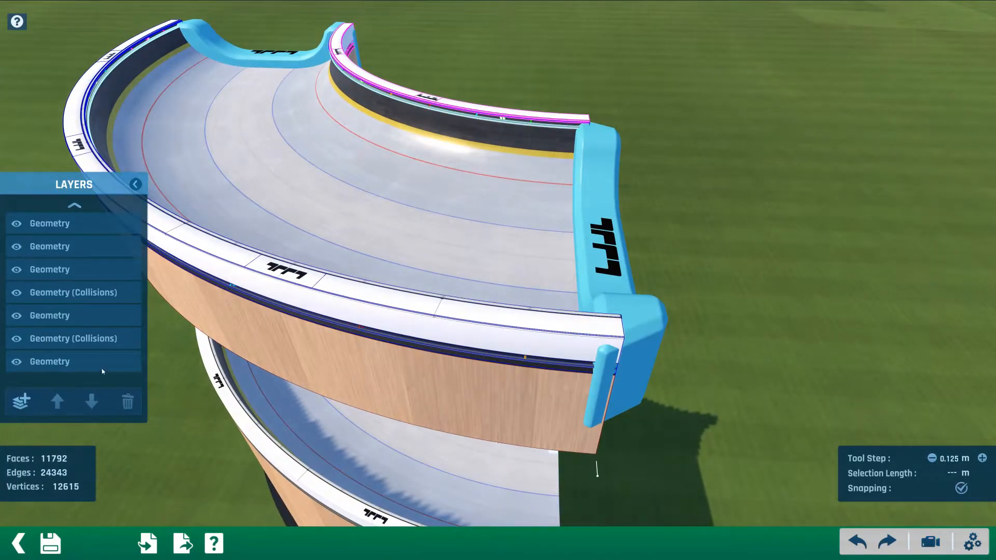
pyautogui.click(98, 368)
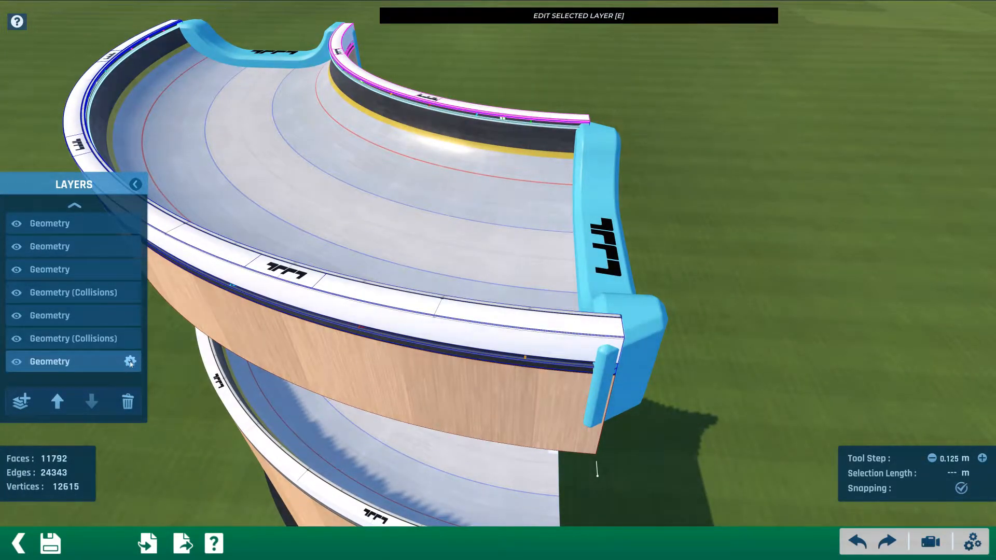
pyautogui.click(130, 363)
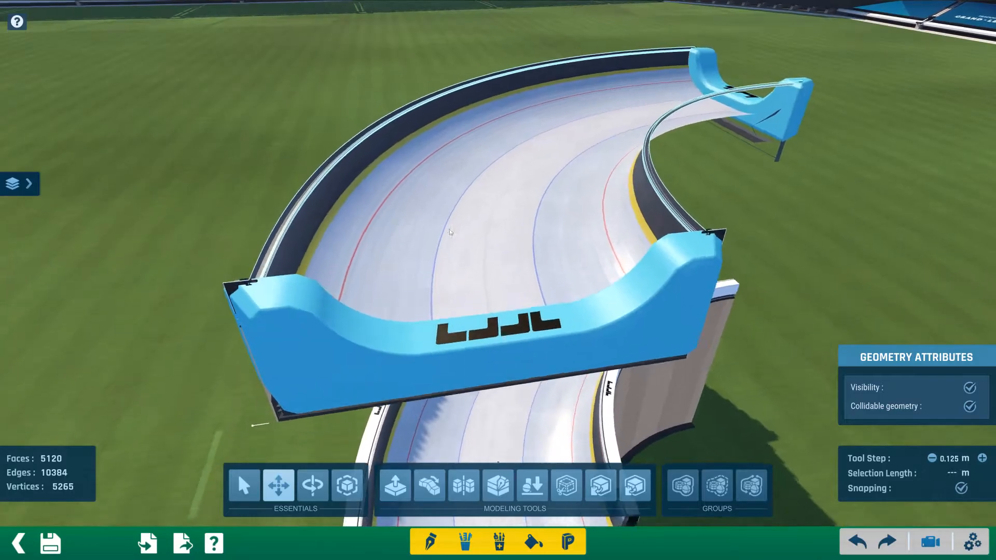
# Step: Select all the faces of the turn's driving surface, including its inner side walls
pyautogui.keyDown('alt'); pyautogui.moveTo(451, 233); pyautogui.dragTo(465, 250, button='right'); pyautogui.keyUp('alt')
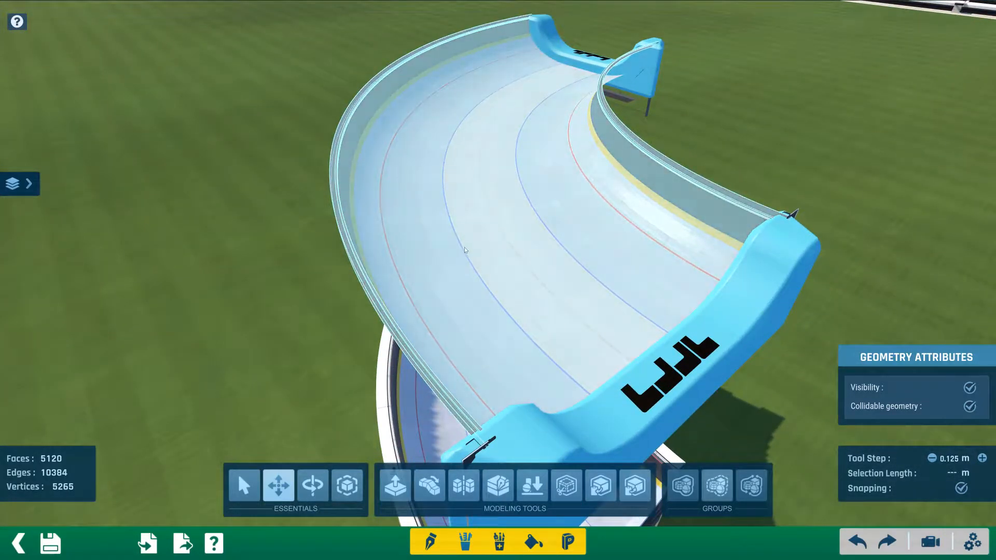
pyautogui.click(465, 251)
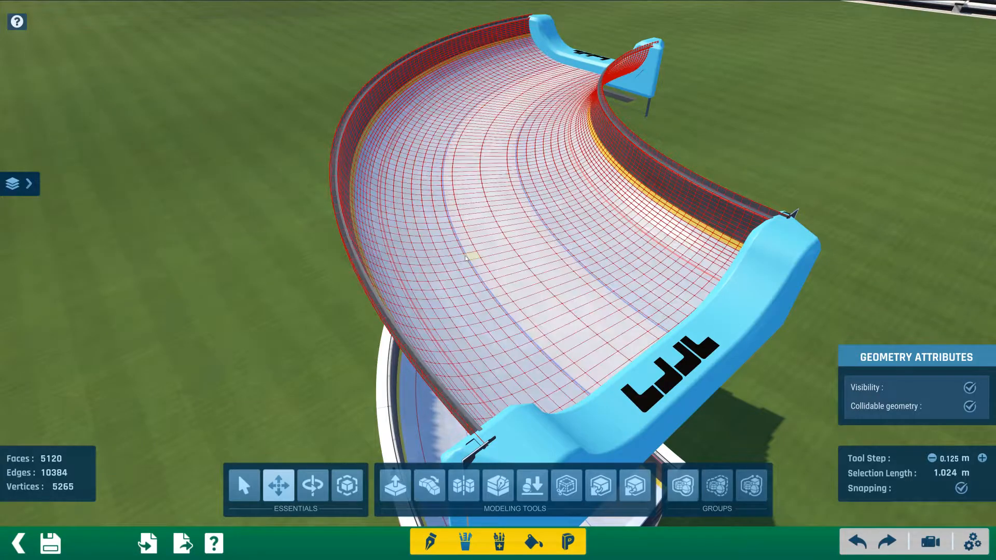
pyautogui.keyDown('alt'); pyautogui.moveTo(456, 176); pyautogui.dragTo(457, 207, button='right'); pyautogui.keyUp('alt')
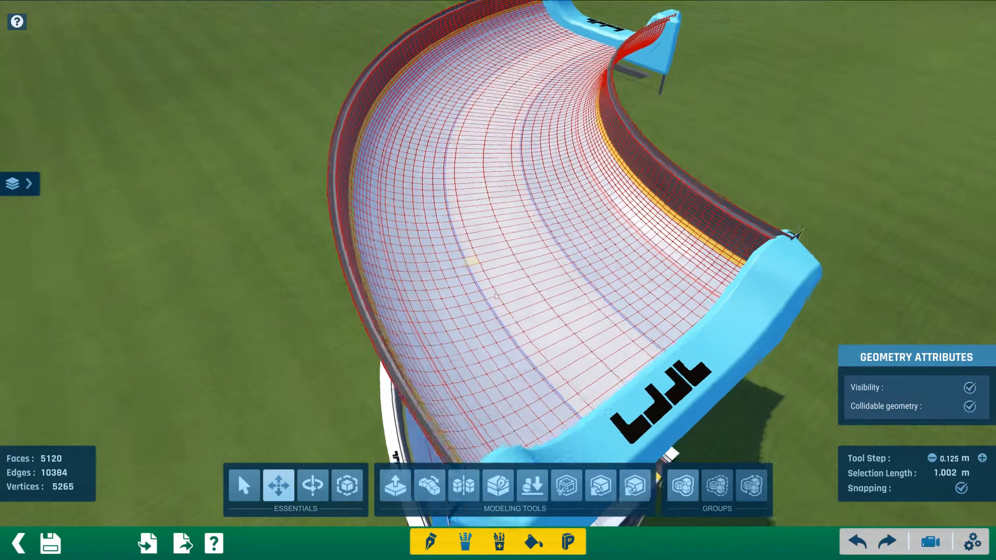
pyautogui.scroll(5, 490, 300)
pyautogui.scroll(-4, 490, 300)
pyautogui.keyDown('alt'); pyautogui.moveTo(439, 254); pyautogui.dragTo(437, 239, button='right'); pyautogui.keyUp('alt')
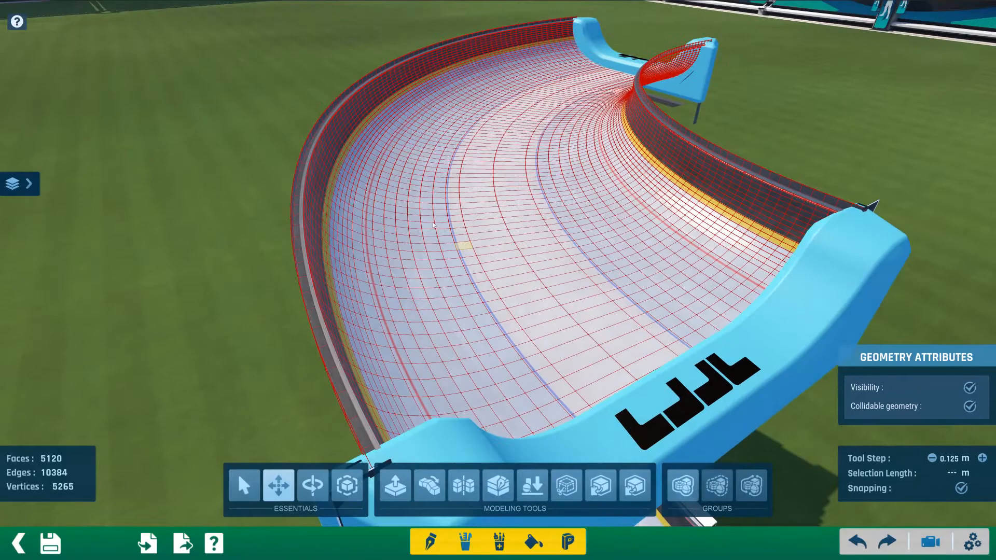
pyautogui.scroll(5, 436, 238)
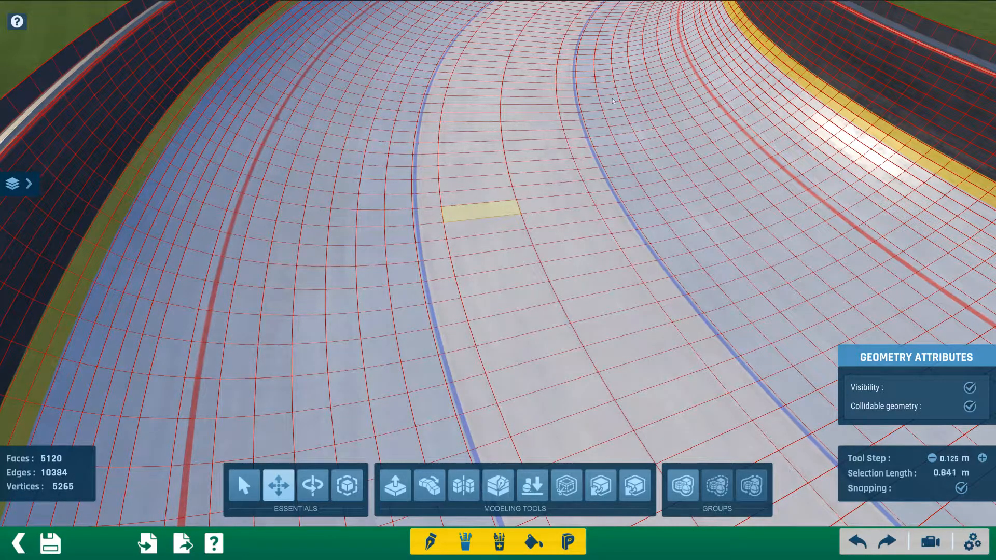
pyautogui.scroll(-5, 535, 294)
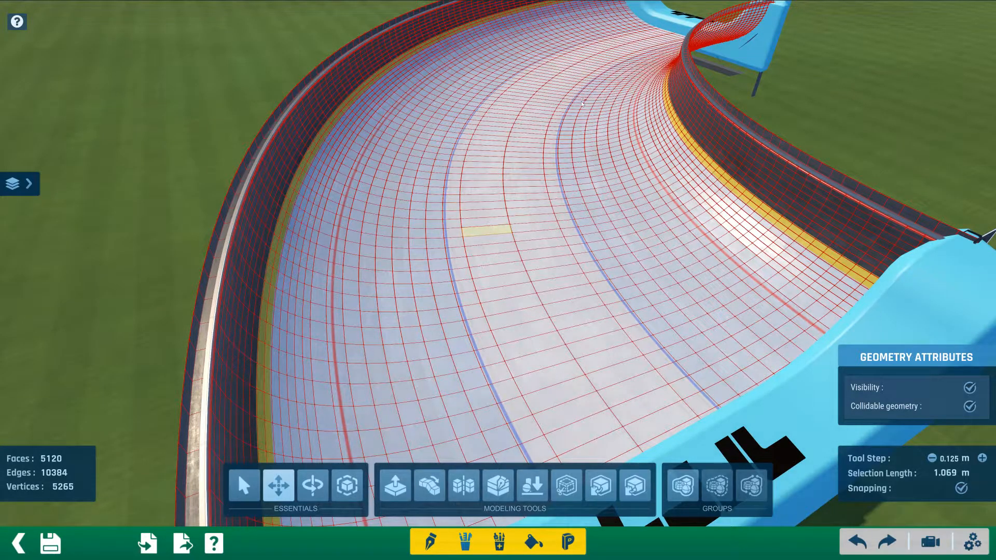
pyautogui.click(540, 157)
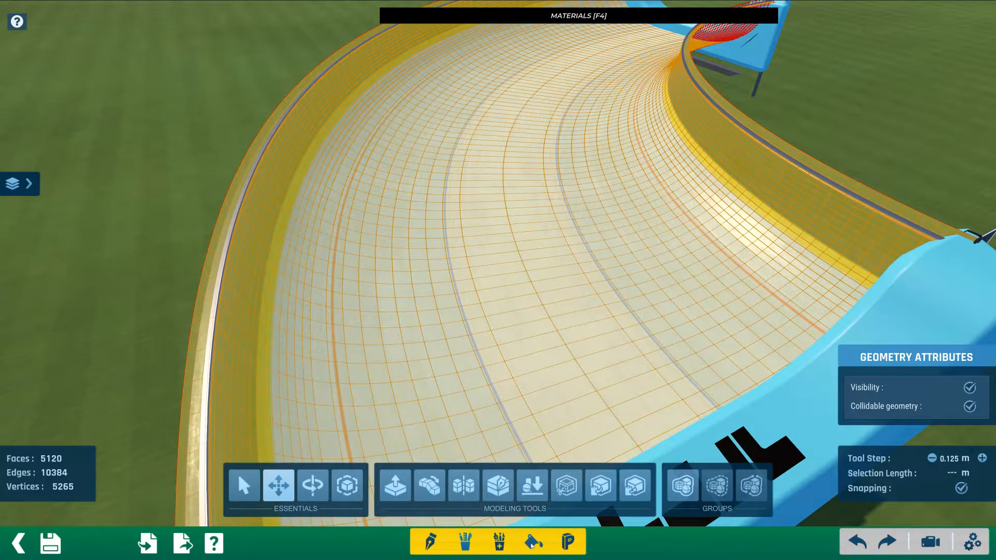
# Step: Apply the orange dirt material with white lines to the selected surface using Material Only (Keep UVs), and return to geometry editing
pyautogui.click(531, 543)
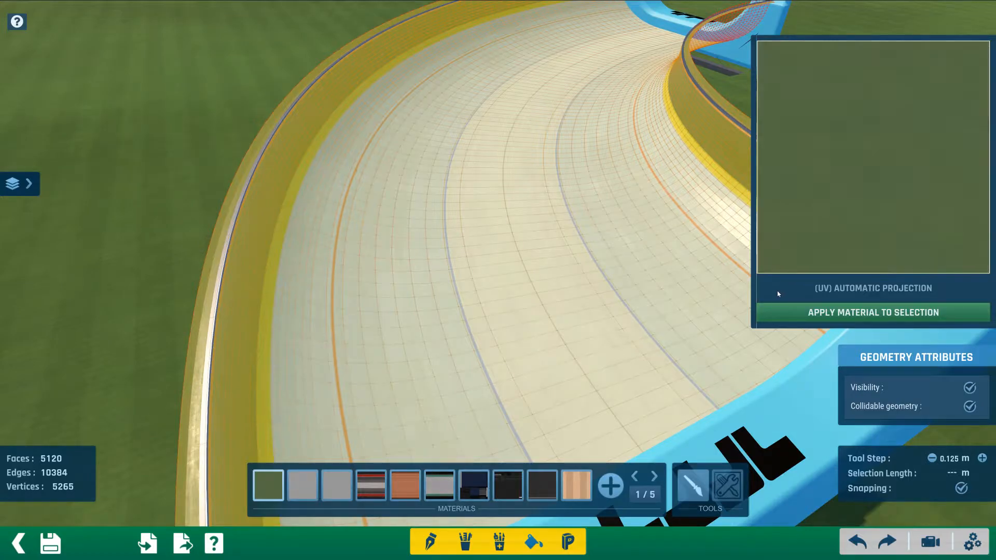
pyautogui.click(399, 484)
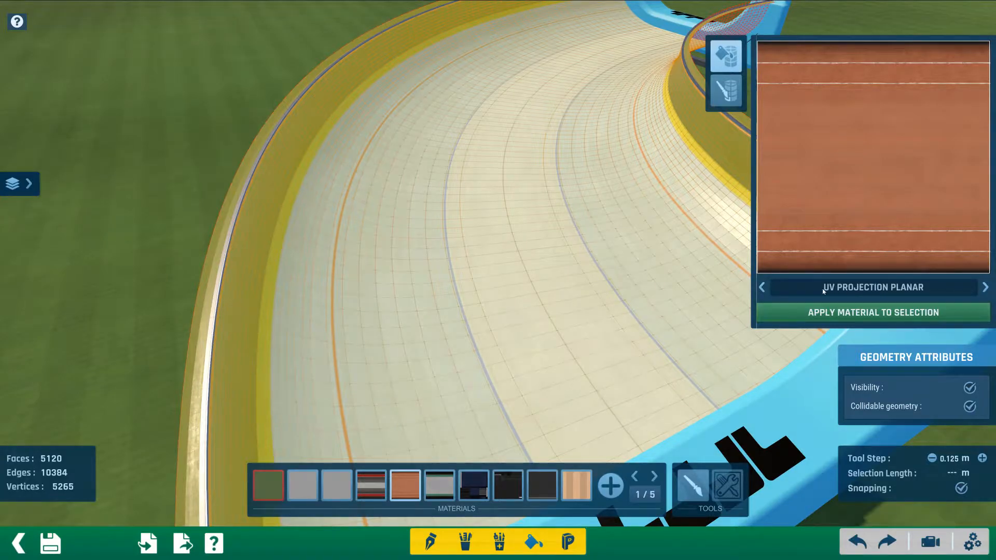
pyautogui.click(762, 288)
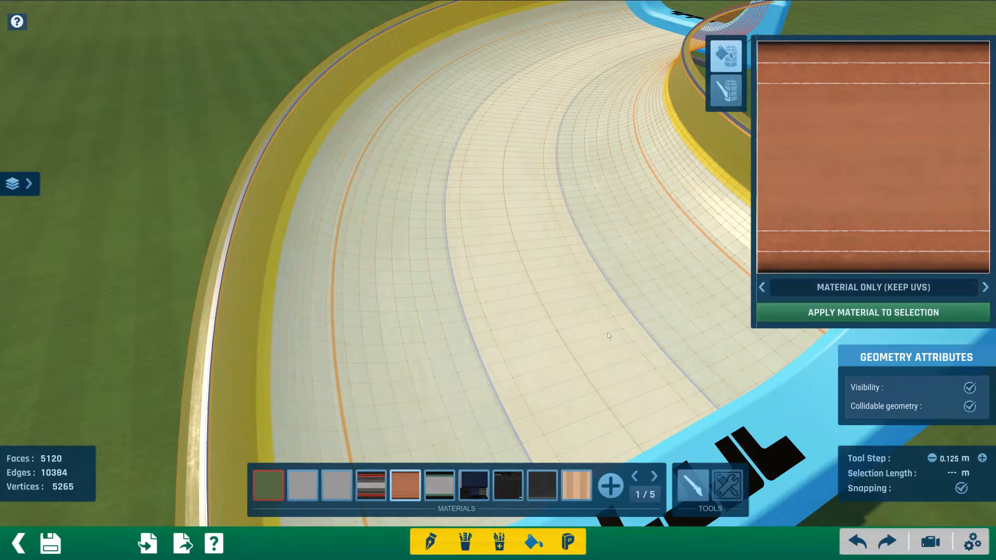
pyautogui.click(816, 314)
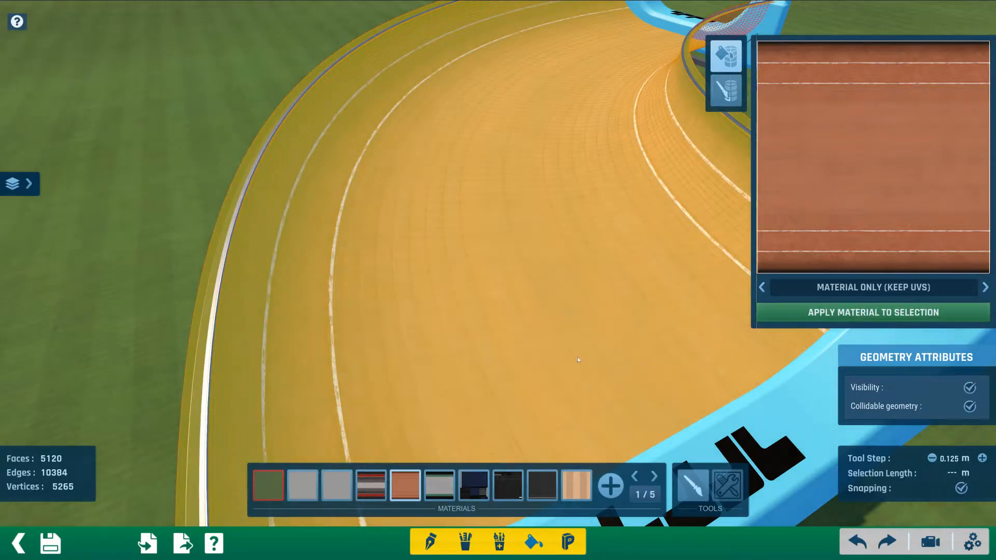
pyautogui.moveTo(443, 318); pyautogui.dragTo(393, 262, button='middle')
pyautogui.click(93, 294)
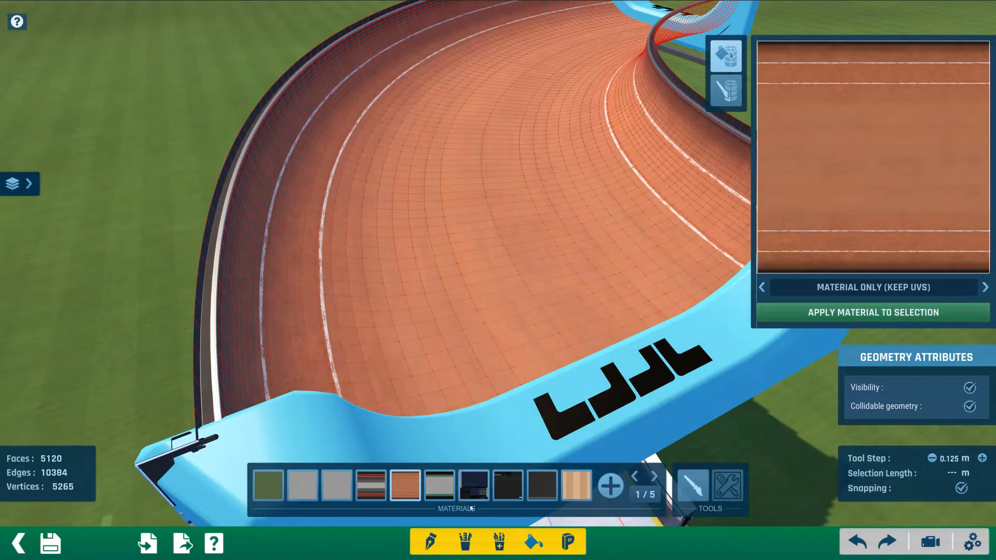
pyautogui.click(465, 541)
pyautogui.scroll(-3, 573, 326)
pyautogui.keyDown('alt'); pyautogui.moveTo(573, 325); pyautogui.dragTo(574, 265, button='right'); pyautogui.keyUp('alt')
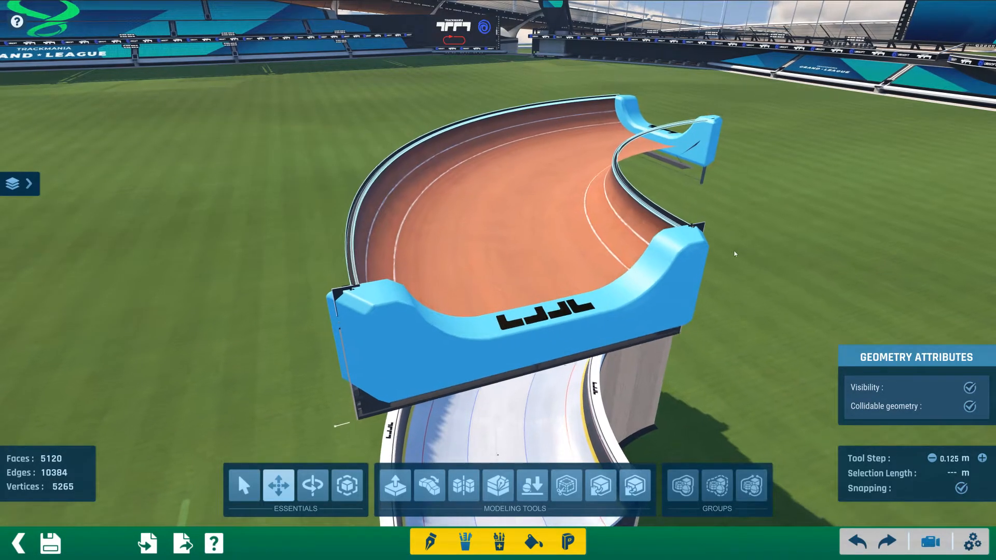
pyautogui.keyDown('alt'); pyautogui.scroll(2, 734, 254); pyautogui.keyUp('alt')
pyautogui.moveTo(636, 228)
pyautogui.keyDown('alt'); pyautogui.mouseDown(button='right')
pyautogui.moveTo(731, 222)
pyautogui.moveTo(640, 227)
pyautogui.mouseUp(button='right'); pyautogui.keyUp('alt')
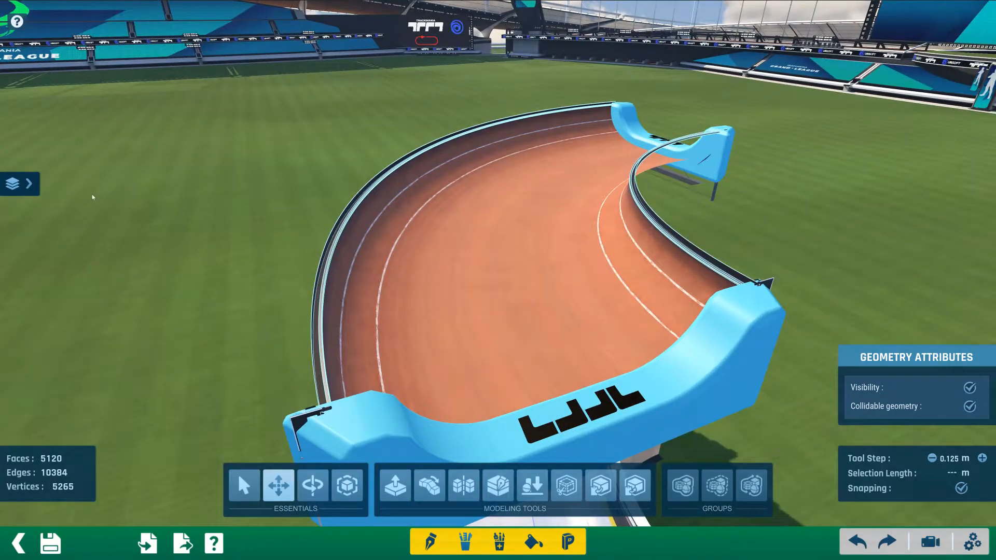
# Step: Save the custom block as DirtSlalomTurn.Block.Gbx in the Blocks folder and return to the map editor
pyautogui.click(20, 184)
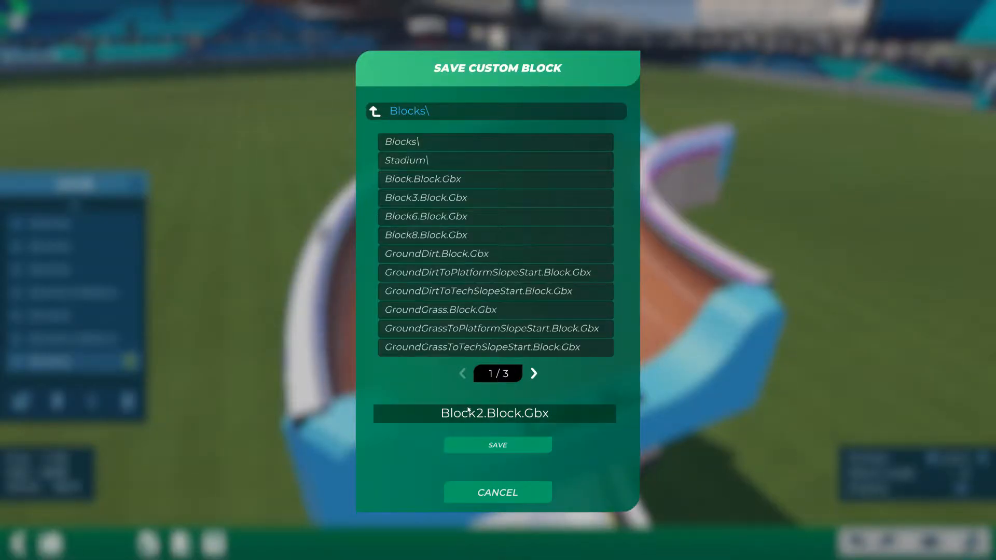
pyautogui.click(468, 413)
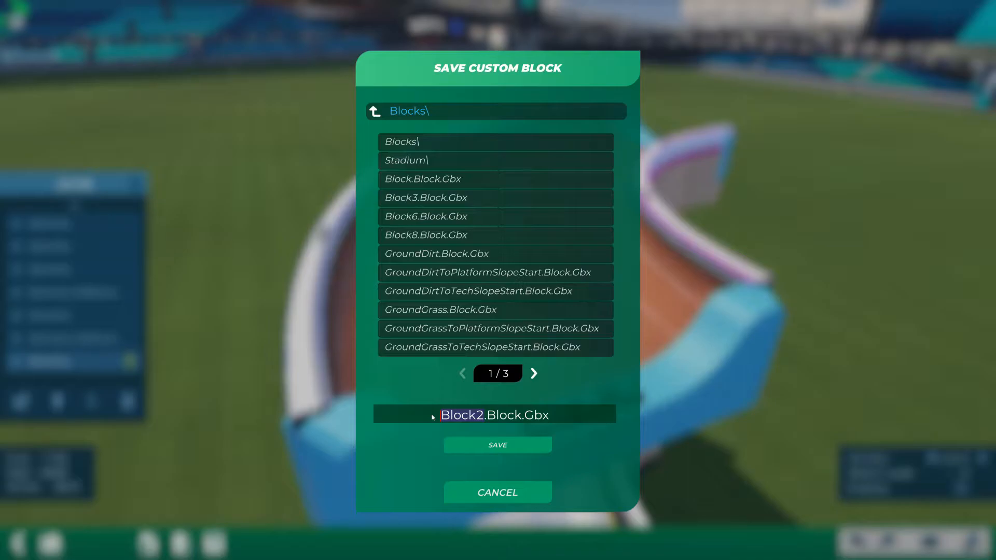
pyautogui.write('Ro')
pyautogui.press('BackSpace')
pyautogui.press('BackSpace')
pyautogui.write('Dirt')
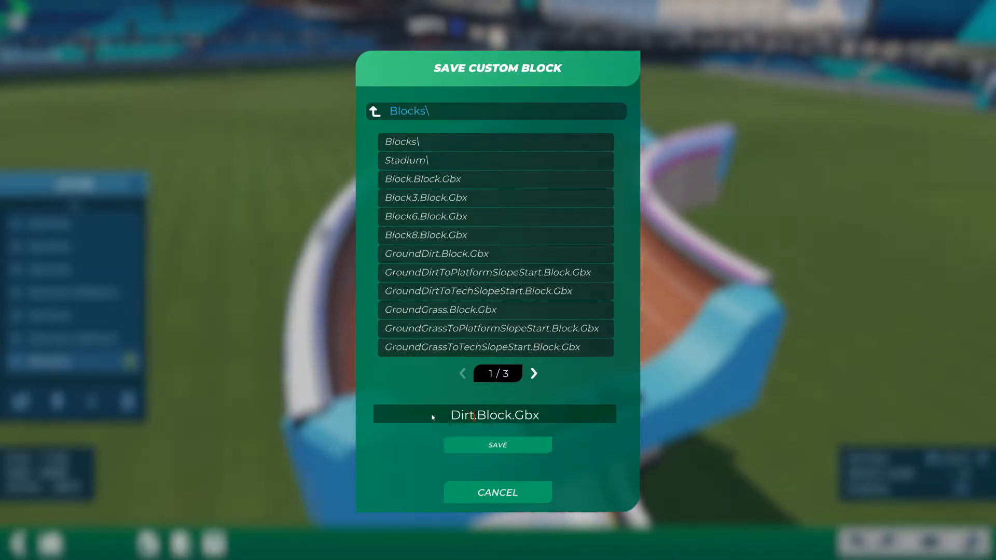
pyautogui.write('SlaolomT')
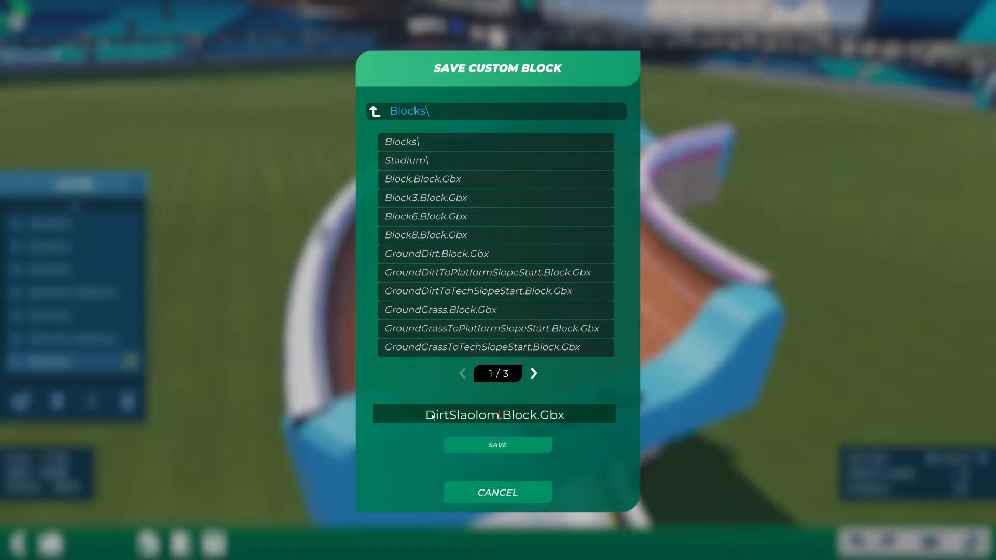
pyautogui.write('urn')
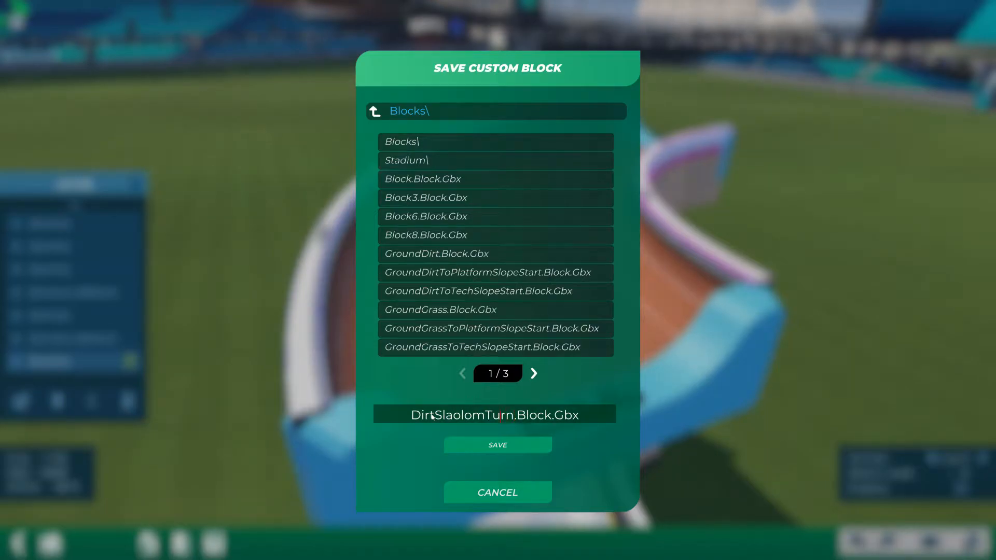
pyautogui.press('Delete')
pyautogui.press('BackSpace')
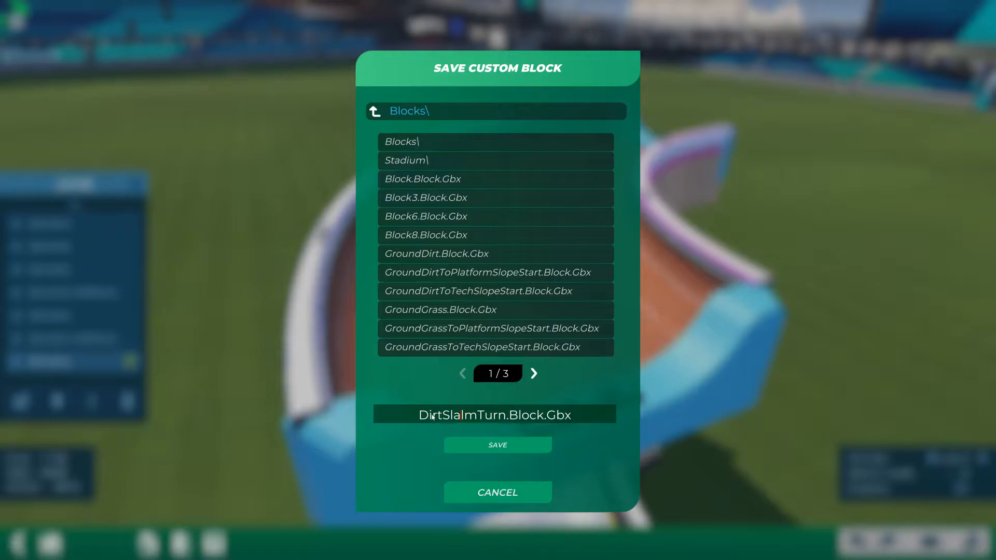
pyautogui.write('o')
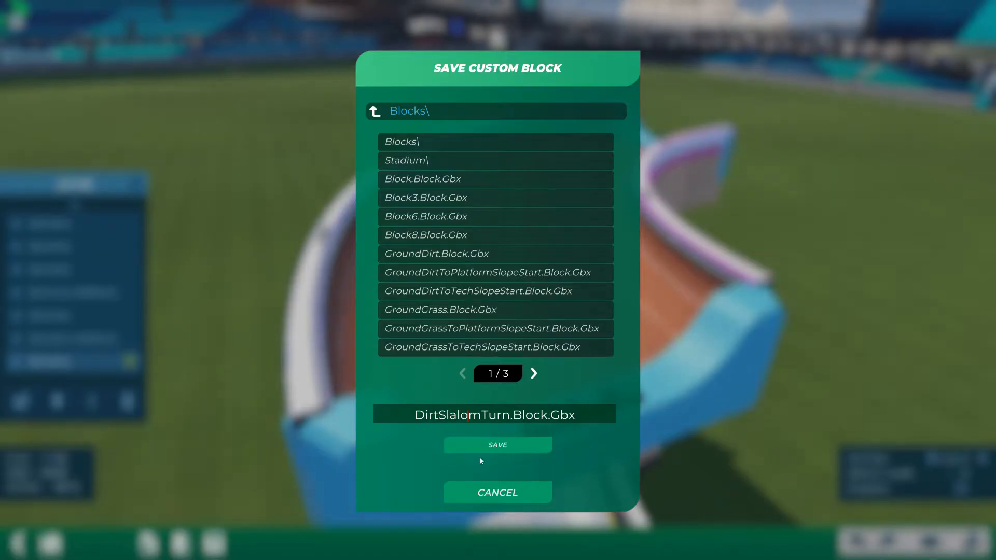
pyautogui.click(502, 446)
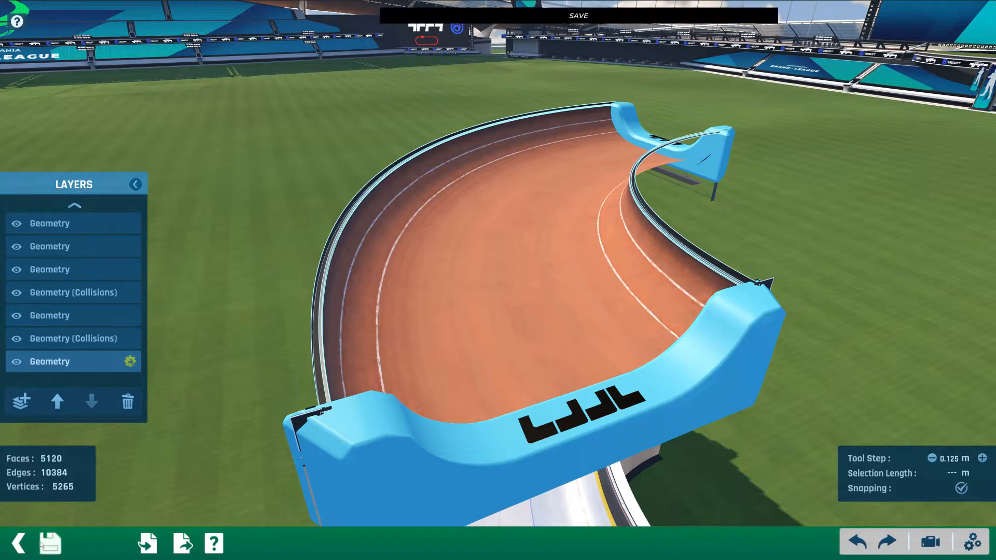
pyautogui.click(19, 542)
pyautogui.click(20, 543)
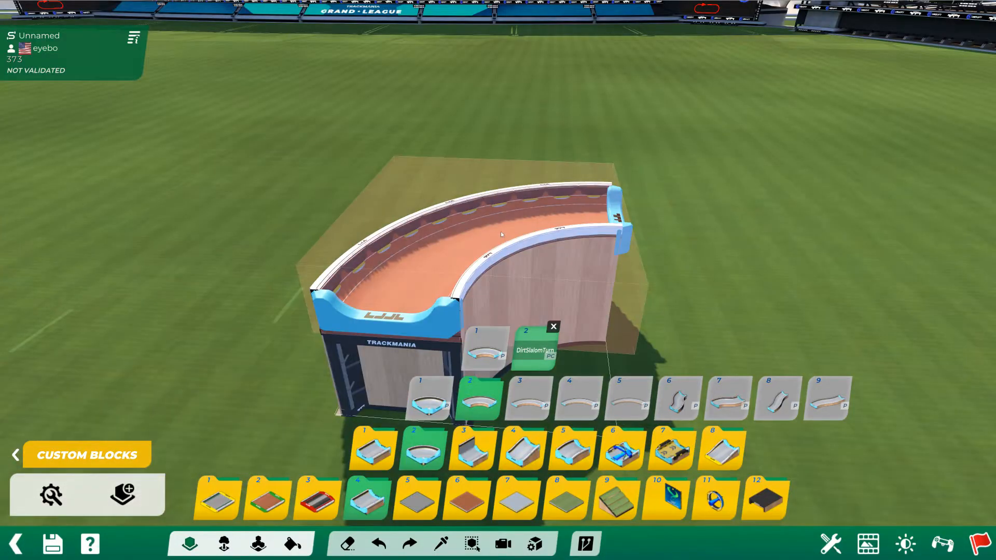
pyautogui.click(661, 230)
pyautogui.keyDown('alt'); pyautogui.moveTo(661, 230); pyautogui.dragTo(555, 189, button='right'); pyautogui.keyUp('alt')
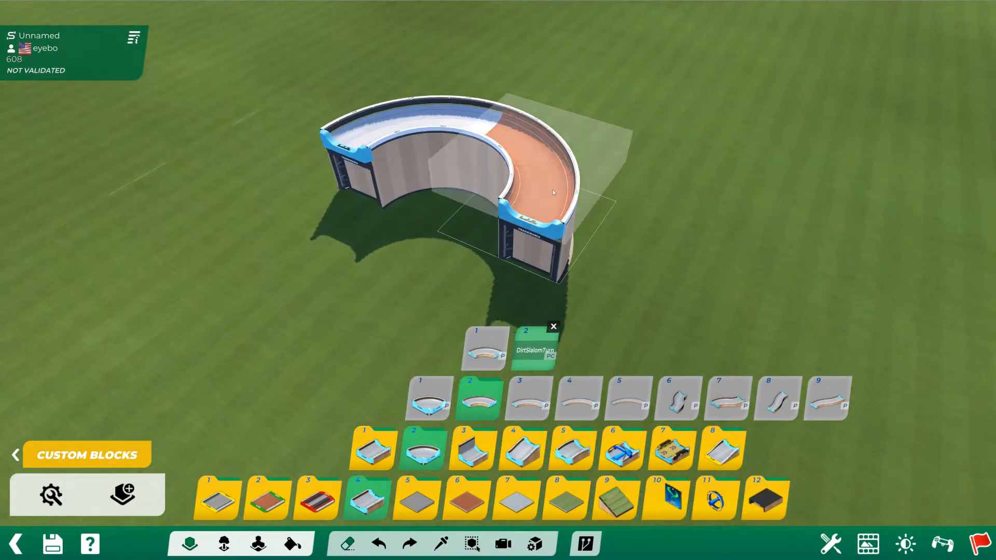
pyautogui.hotkey('ctrl', 'z')
# Step: Place four rotated DirtSlalomTurn blocks on the grass, apart from the ice turn, so they join into a closed ring
pyautogui.rightClick(729, 237)
pyautogui.rightClick(729, 237)
pyautogui.click(729, 238)
pyautogui.keyDown('alt'); pyautogui.moveTo(729, 238); pyautogui.dragTo(620, 189); pyautogui.keyUp('alt')
pyautogui.rightClick(763, 223)
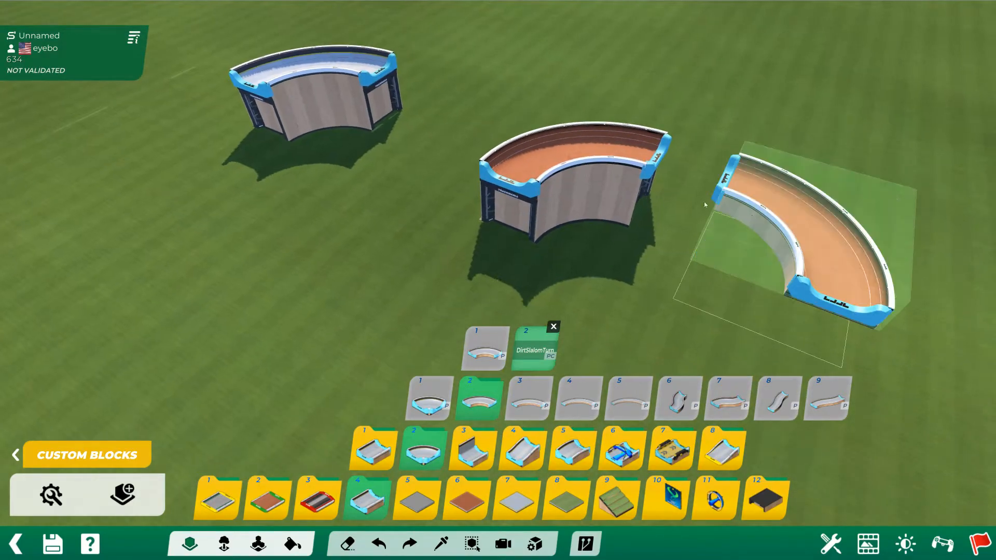
pyautogui.click(725, 223)
pyautogui.rightClick(674, 280)
pyautogui.click(655, 284)
pyautogui.rightClick(525, 253)
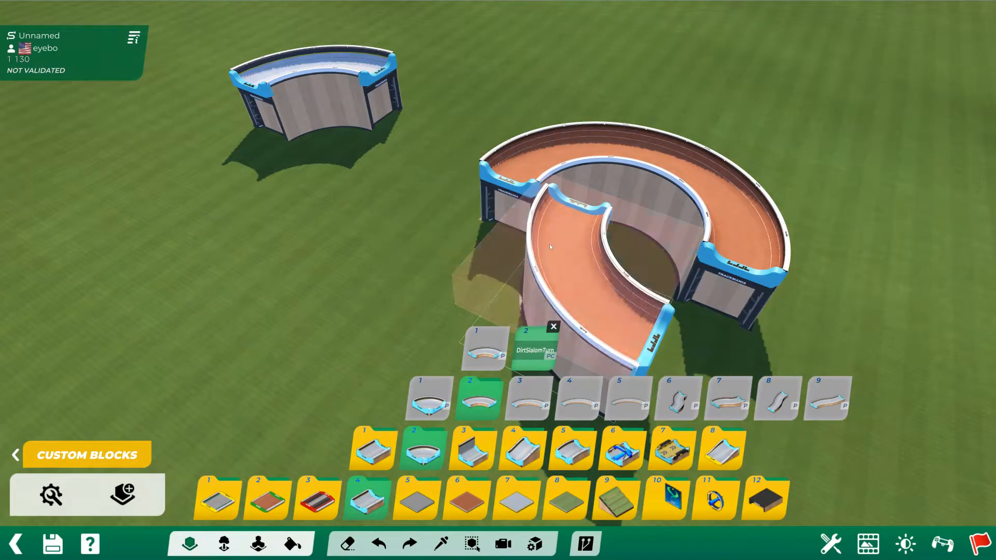
pyautogui.click(637, 284)
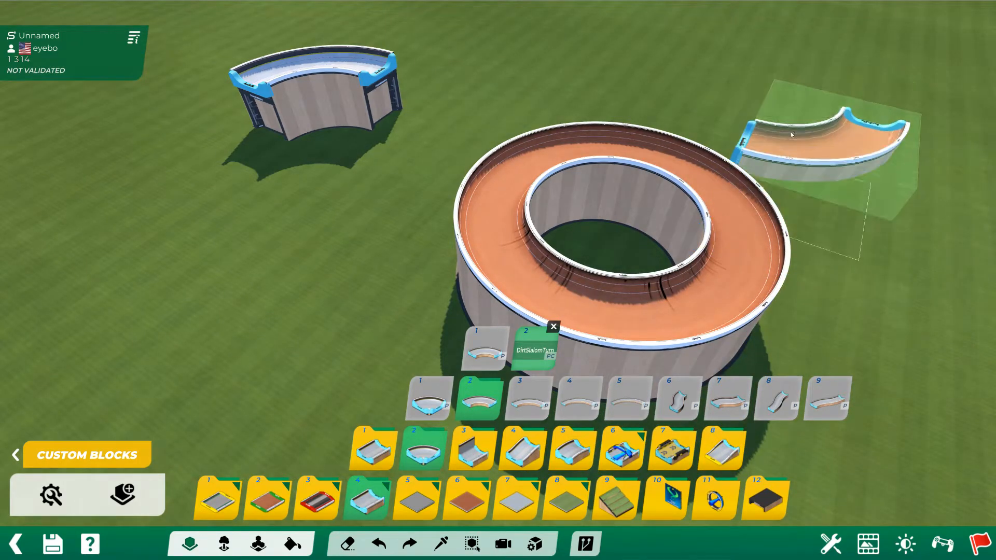
# Step: Start a test drive from a spot on the dirt ring's track and accelerate the car
pyautogui.keyDown('alt'); pyautogui.moveTo(716, 171); pyautogui.dragTo(580, 191, button='right'); pyautogui.keyUp('alt')
pyautogui.scroll(2, 580, 191)
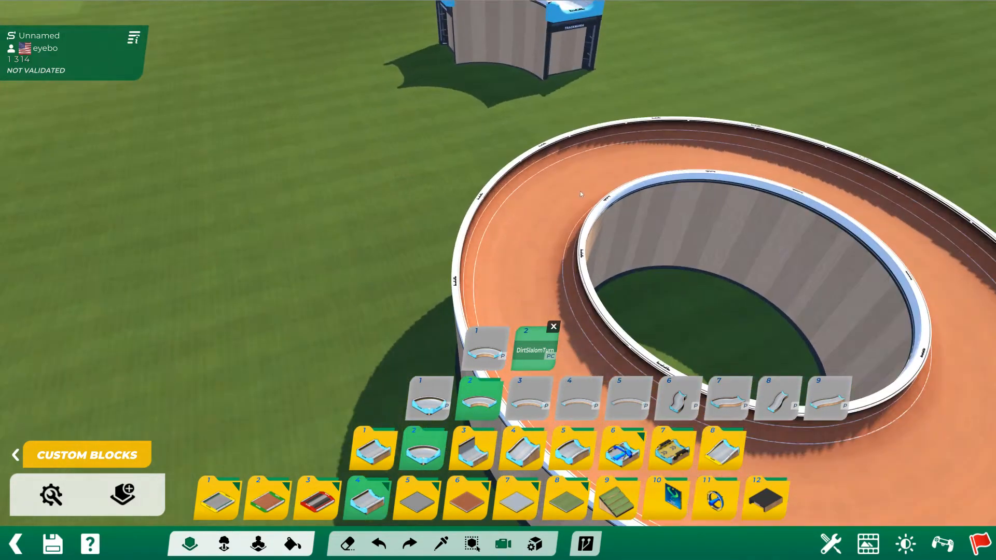
pyautogui.keyDown('alt'); pyautogui.moveTo(580, 191); pyautogui.dragTo(523, 186); pyautogui.keyUp('alt')
pyautogui.press('Return')
pyautogui.click(450, 217)
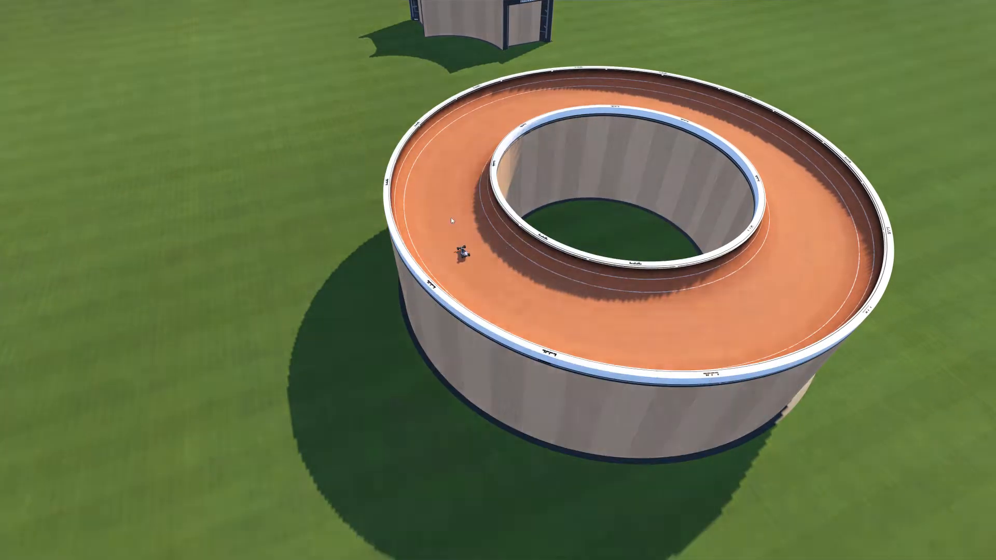
pyautogui.press('Up')
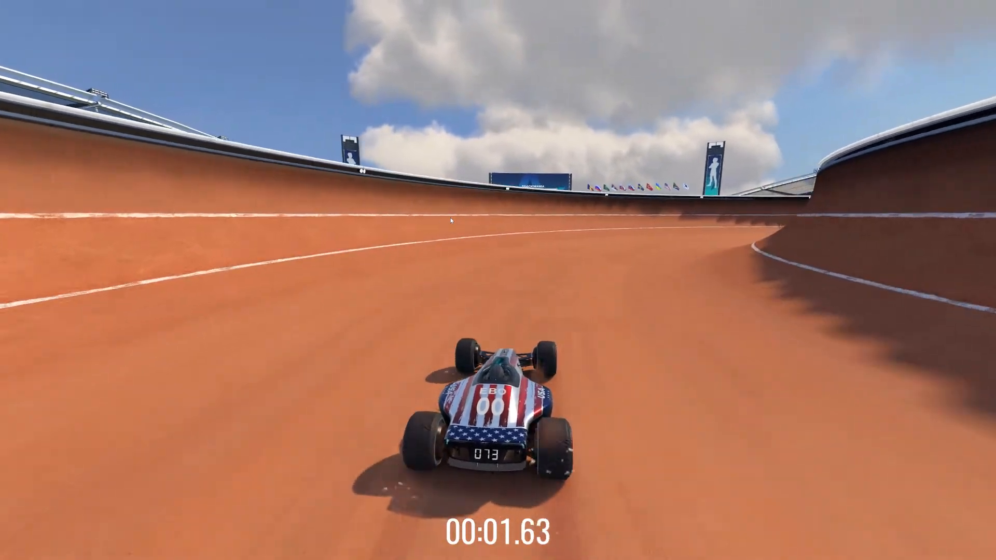
# Step: Test-drive the car around the dirt ring, including along its banked outer wall, and return to the map editor
pyautogui.press('Right')
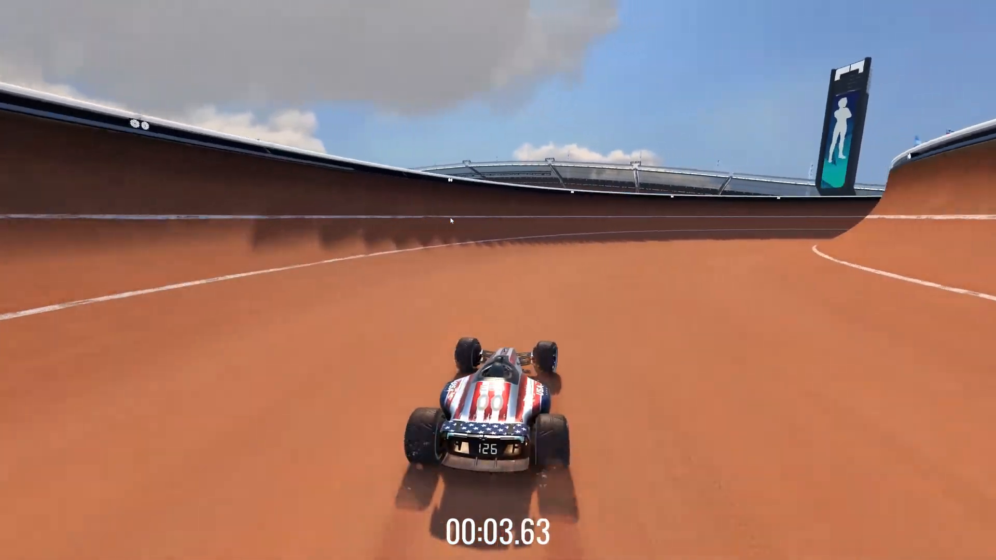
pyautogui.press('Up')
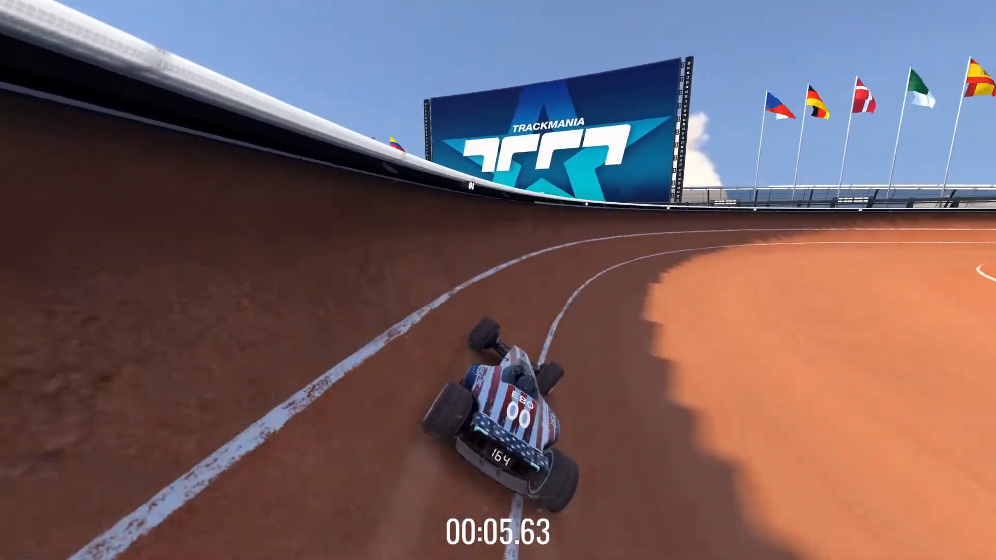
pyautogui.press('Up')
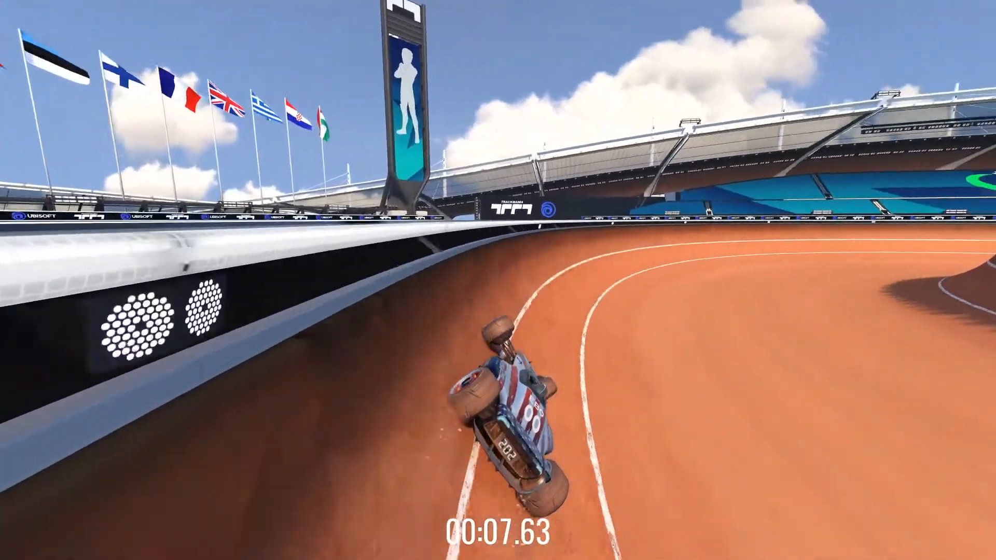
pyautogui.press('Right')
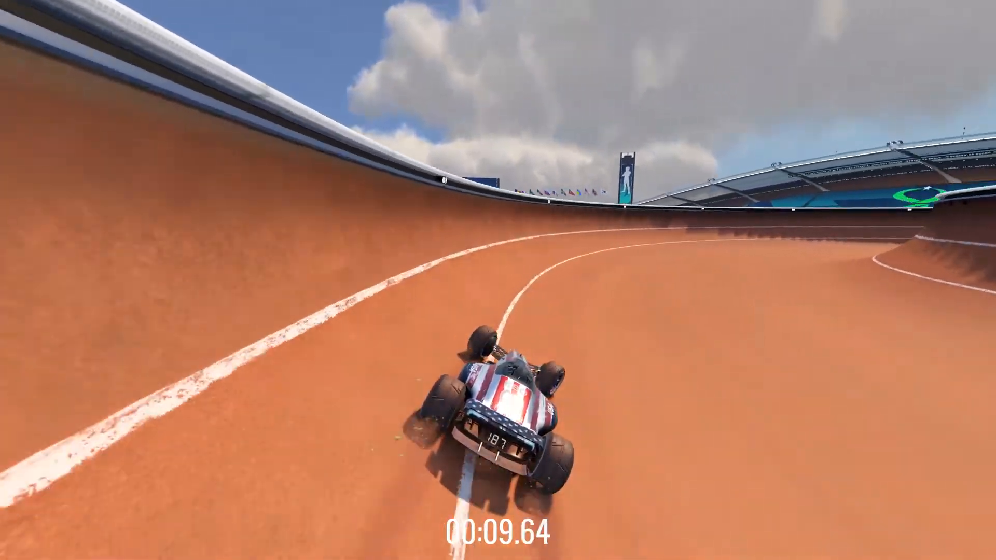
pyautogui.press('Right')
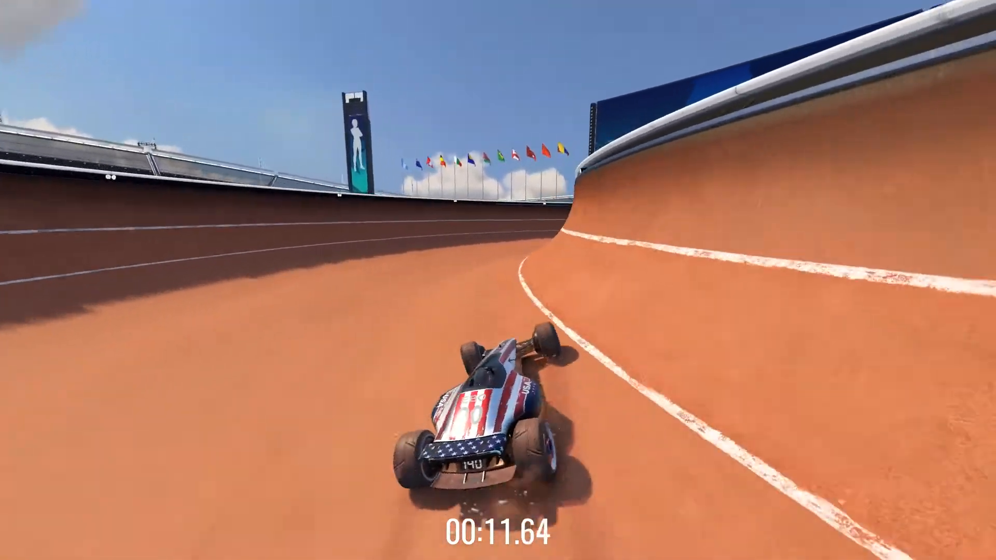
pyautogui.press('Up')
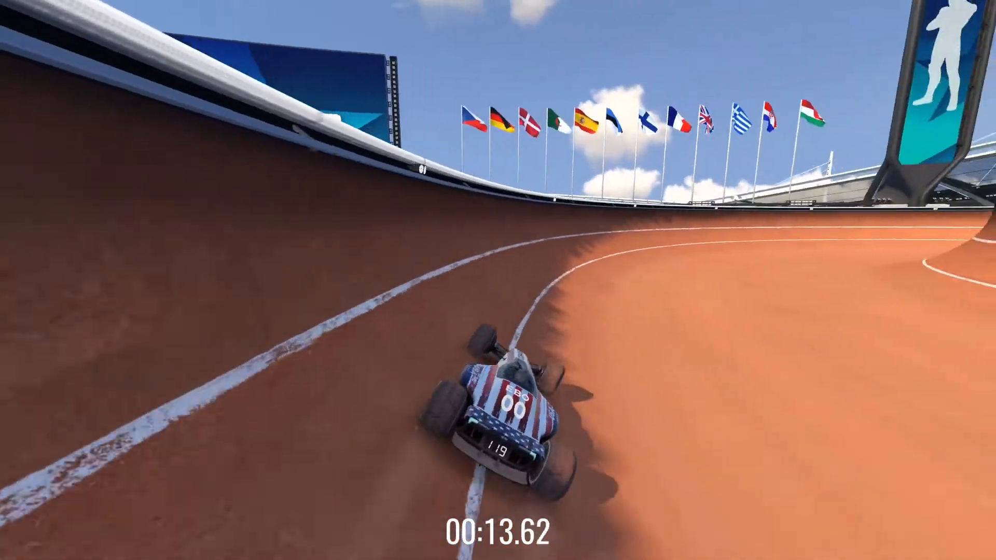
pyautogui.press('Up')
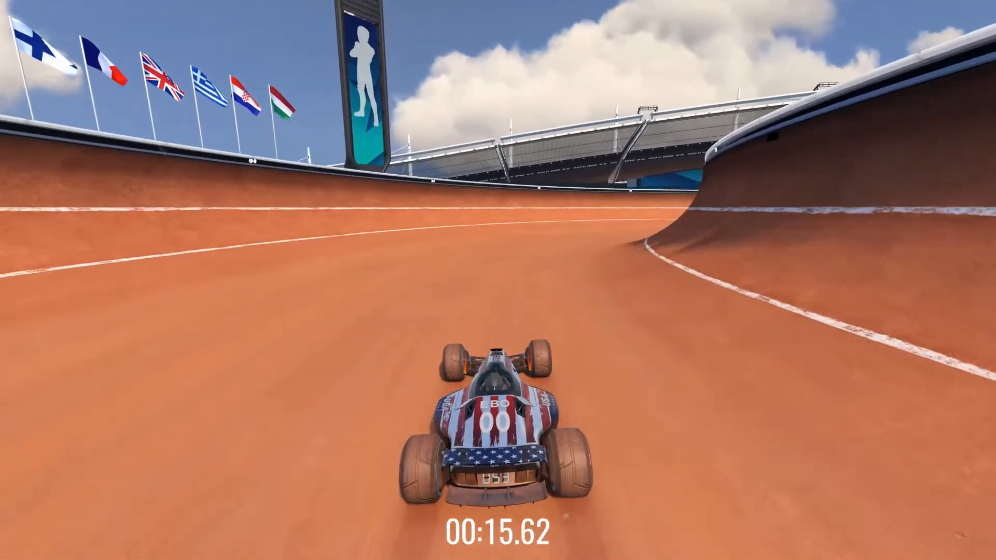
pyautogui.press('Escape')
pyautogui.press('Return')
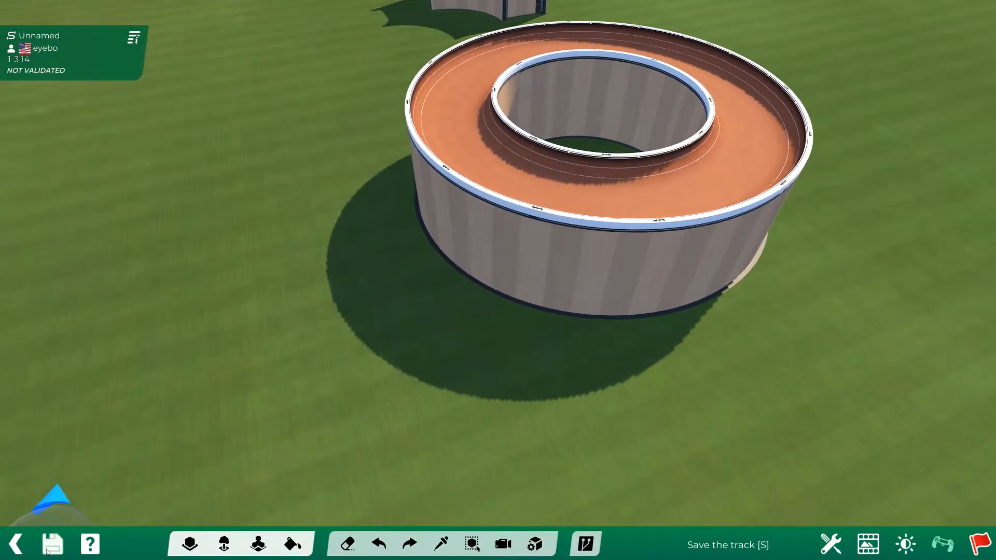
# Step: Check the embedded custom block size by starting a track save, and leave without completing the save
pyautogui.click(47, 551)
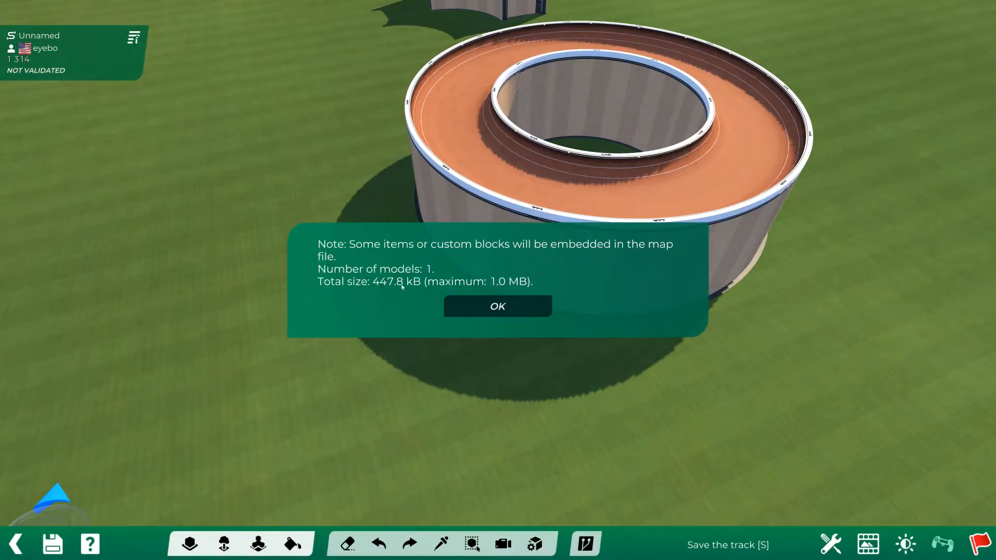
pyautogui.click(472, 307)
pyautogui.click(466, 293)
pyautogui.click(484, 447)
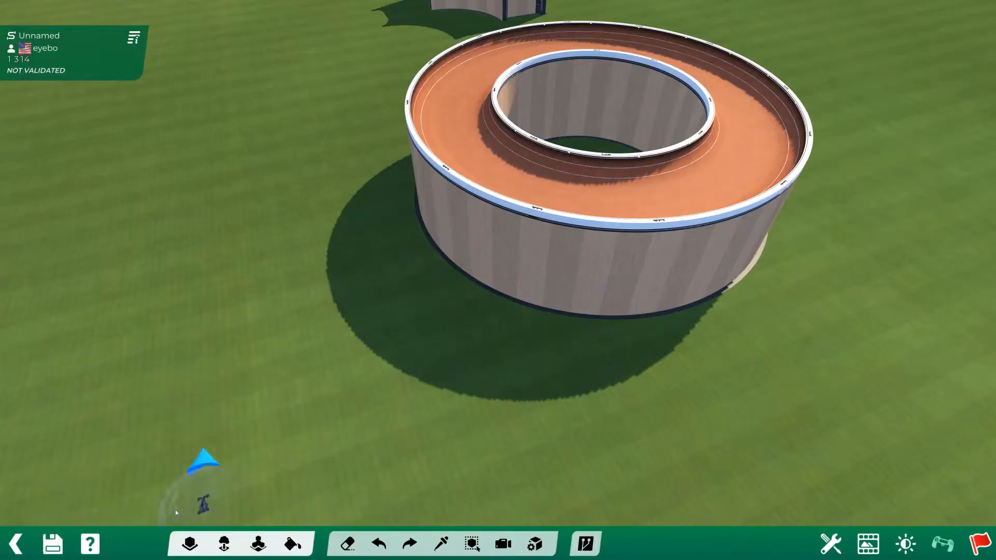
# Step: Open the custom dirt turn block from the map for editing in the mesh modeler
pyautogui.click(189, 543)
pyautogui.click(125, 495)
pyautogui.click(533, 222)
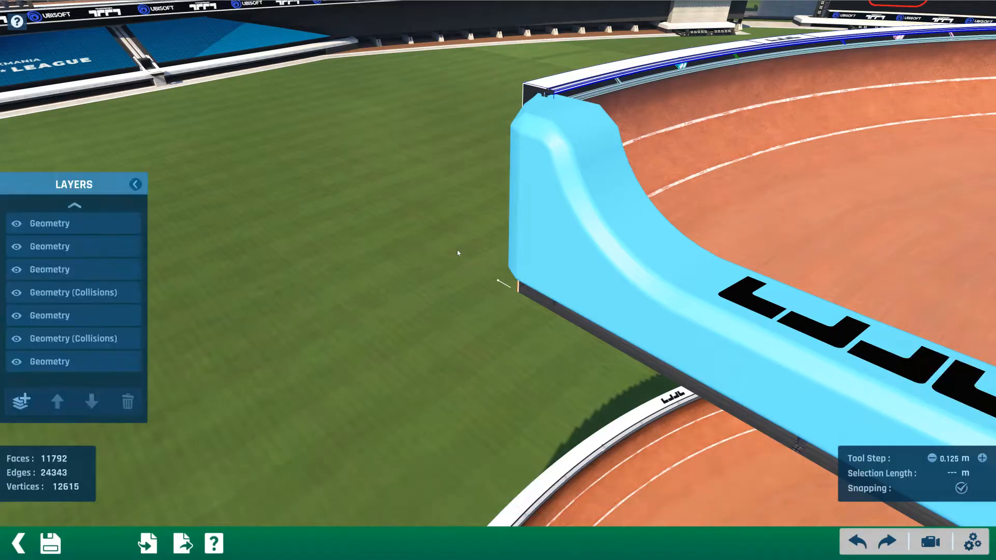
# Step: Inspect the dirt turn's edges and lights, open its lowest Geometry layer for editing, and select the whole curved driving surface
pyautogui.keyDown('alt'); pyautogui.moveTo(518, 272); pyautogui.dragTo(650, 189, button='right'); pyautogui.keyUp('alt')
pyautogui.scroll(3, 549, 395)
pyautogui.moveTo(549, 395); pyautogui.dragTo(410, 65, button='right')
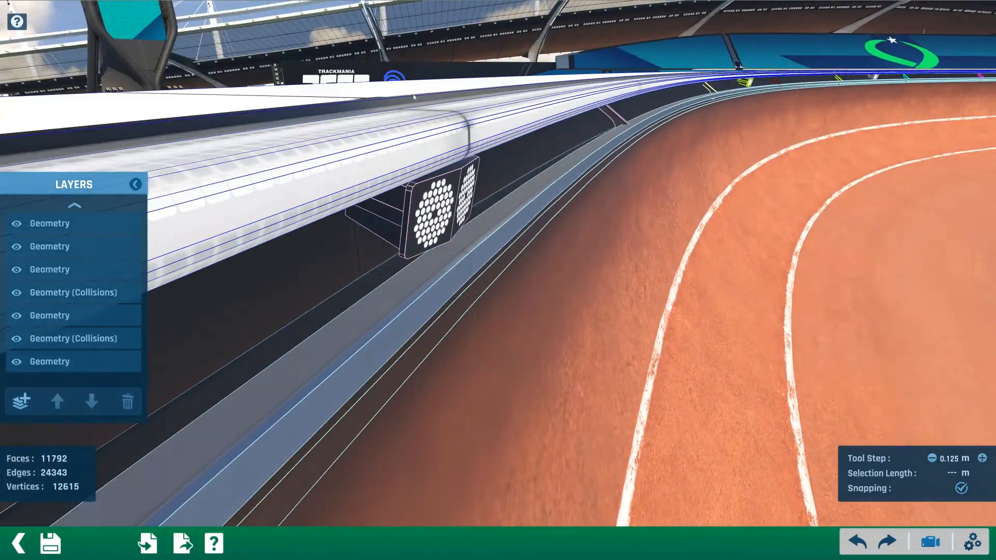
pyautogui.moveTo(432, 213); pyautogui.dragTo(484, 165, button='right')
pyautogui.scroll(-2, 479, 210)
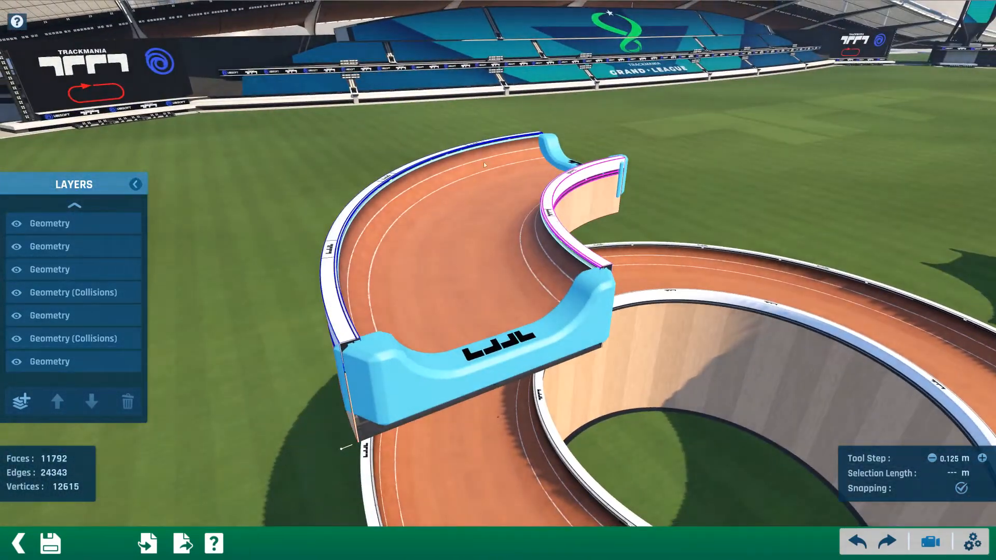
pyautogui.moveTo(461, 285); pyautogui.dragTo(527, 325, button='middle')
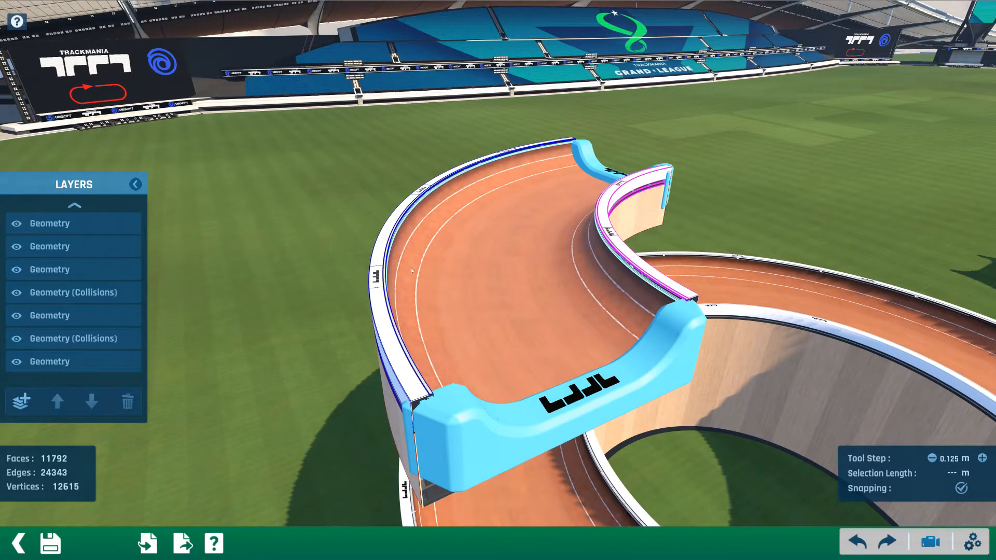
pyautogui.click(109, 231)
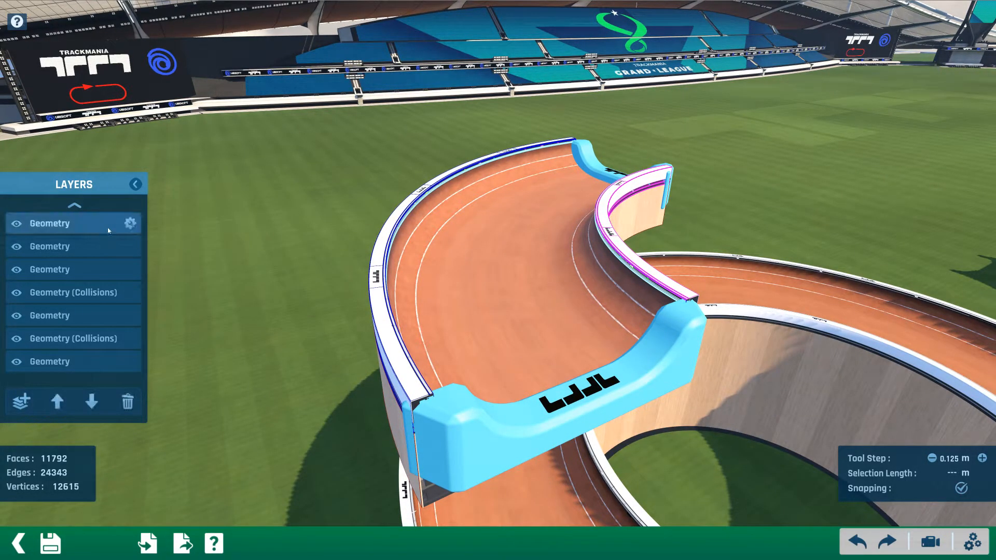
pyautogui.click(90, 362)
pyautogui.click(130, 361)
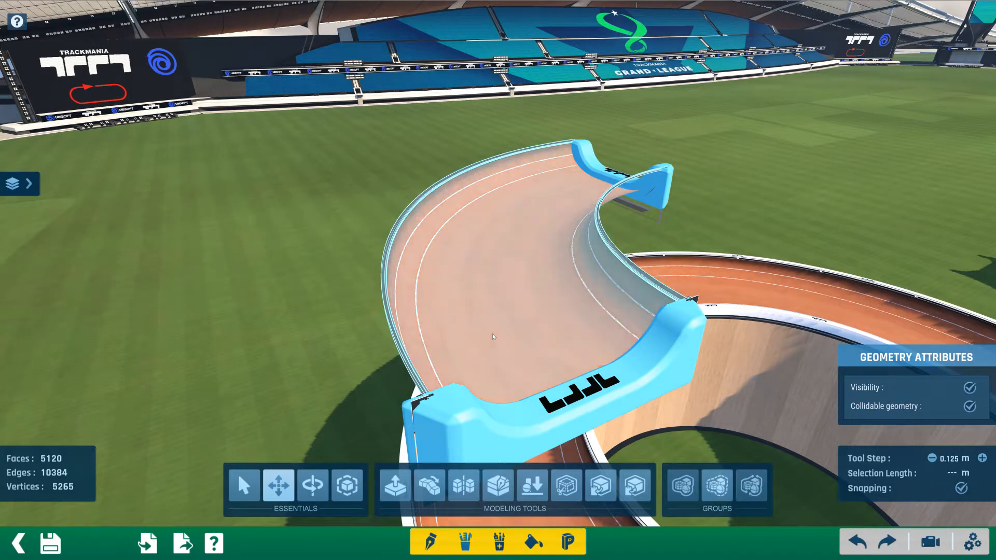
pyautogui.click(493, 337)
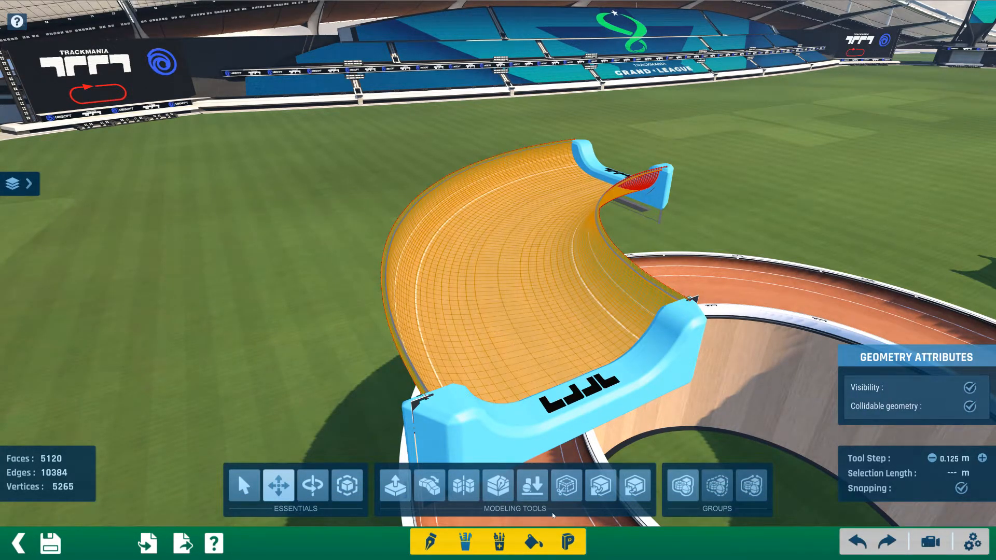
# Step: Apply the Stadium RoadBump material to the selected driving surface using Material Only (Keep UVs)
pyautogui.click(535, 540)
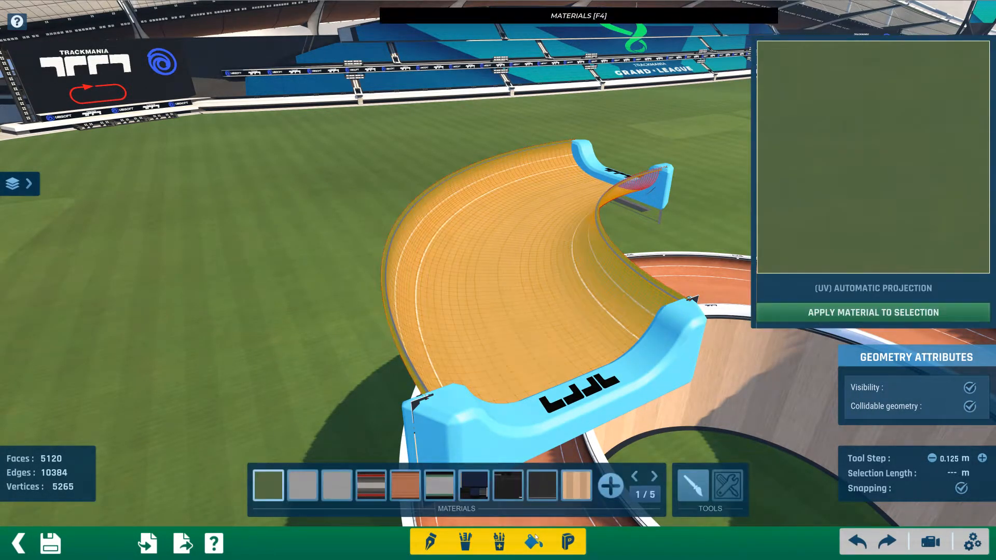
pyautogui.click(374, 485)
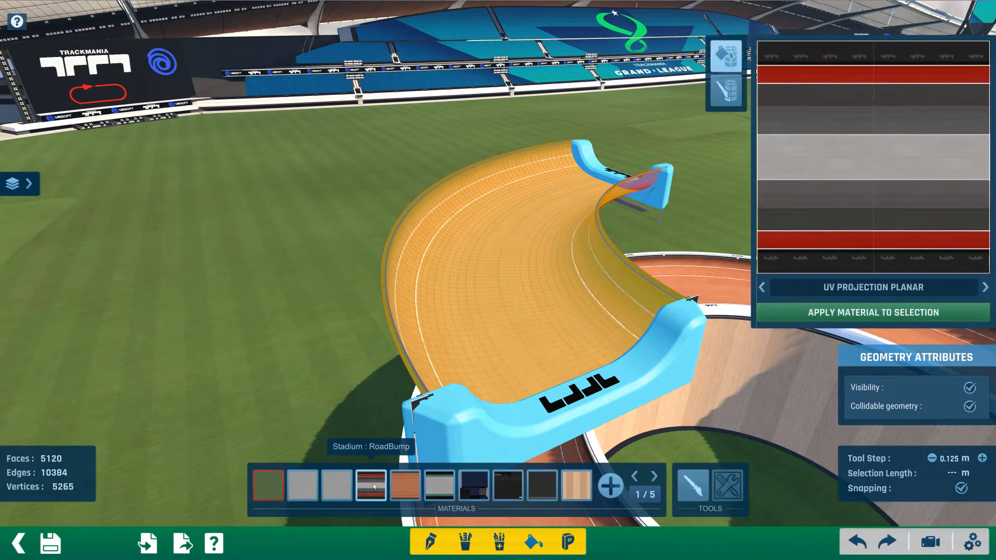
pyautogui.click(725, 91)
pyautogui.click(726, 91)
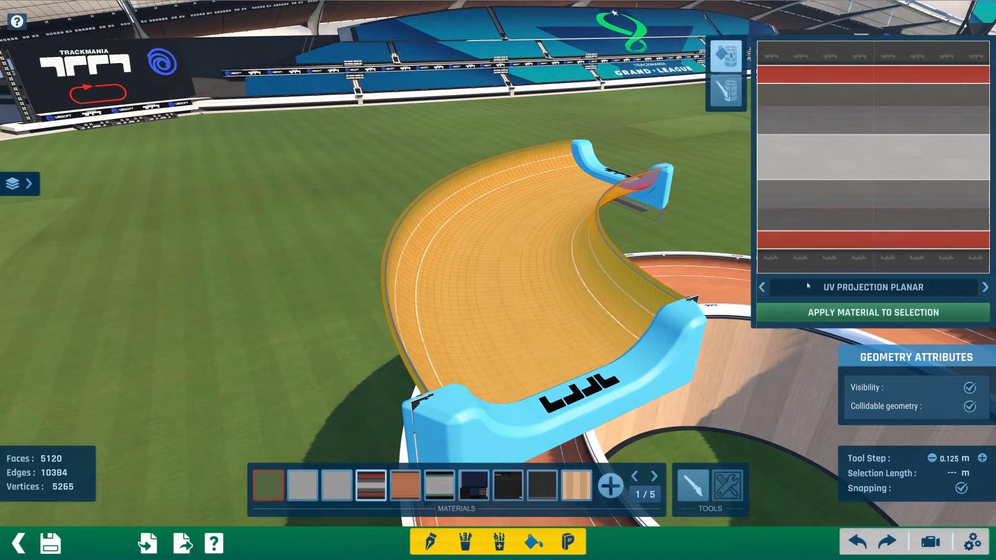
pyautogui.click(761, 286)
pyautogui.click(778, 312)
pyautogui.keyDown('alt'); pyautogui.moveTo(587, 352); pyautogui.dragTo(539, 334, button='right'); pyautogui.keyUp('alt')
pyautogui.click(548, 357)
pyautogui.keyDown('alt'); pyautogui.scroll(3, 547, 358); pyautogui.keyUp('alt')
pyautogui.scroll(-5, 539, 331)
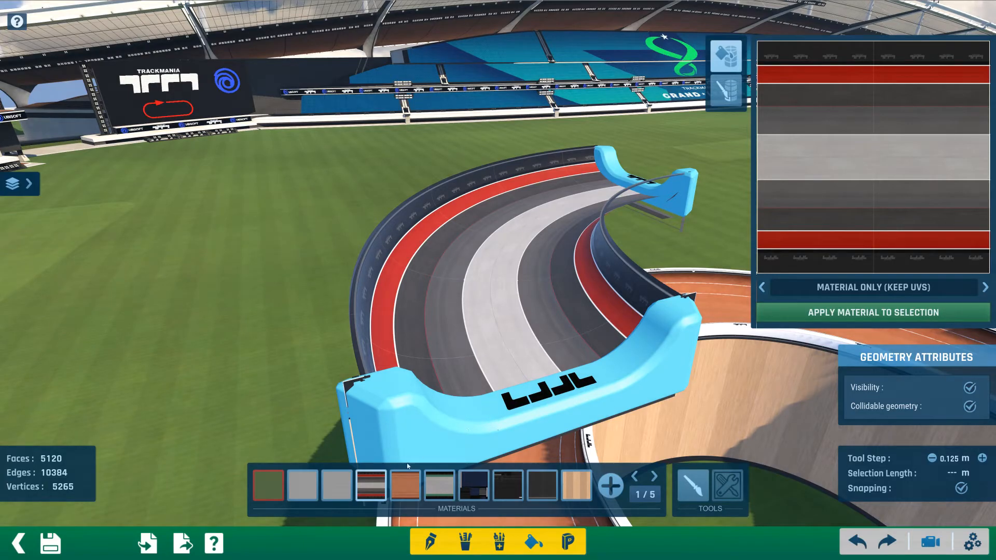
# Step: Replace the driving surface's material with the light grey one with green borders, using Material Only (Keep UVs)
pyautogui.click(440, 484)
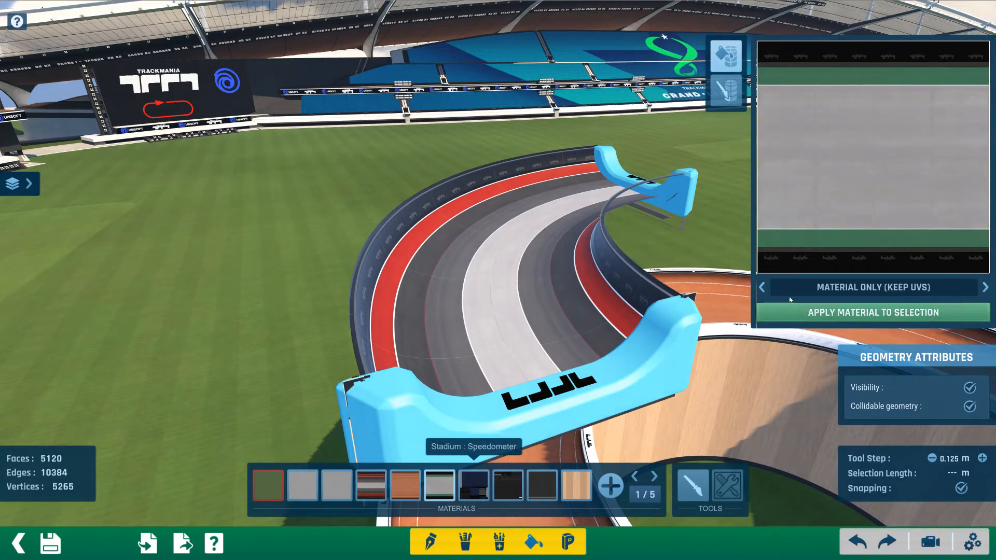
pyautogui.click(791, 310)
pyautogui.moveTo(552, 371); pyautogui.dragTo(523, 383, button='middle')
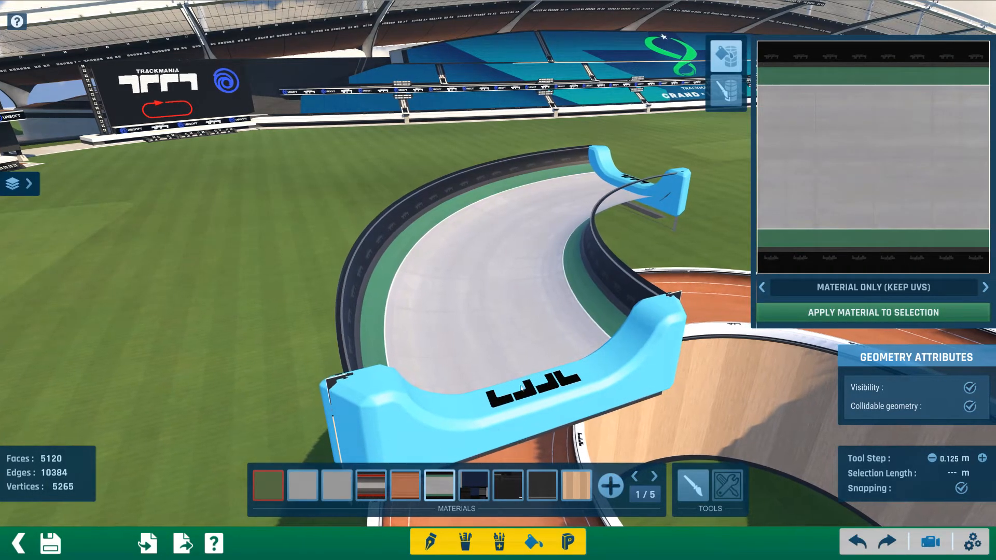
# Step: Browse all five pages of available materials and return to the first page
pyautogui.click(651, 481)
pyautogui.click(651, 480)
pyautogui.click(651, 480)
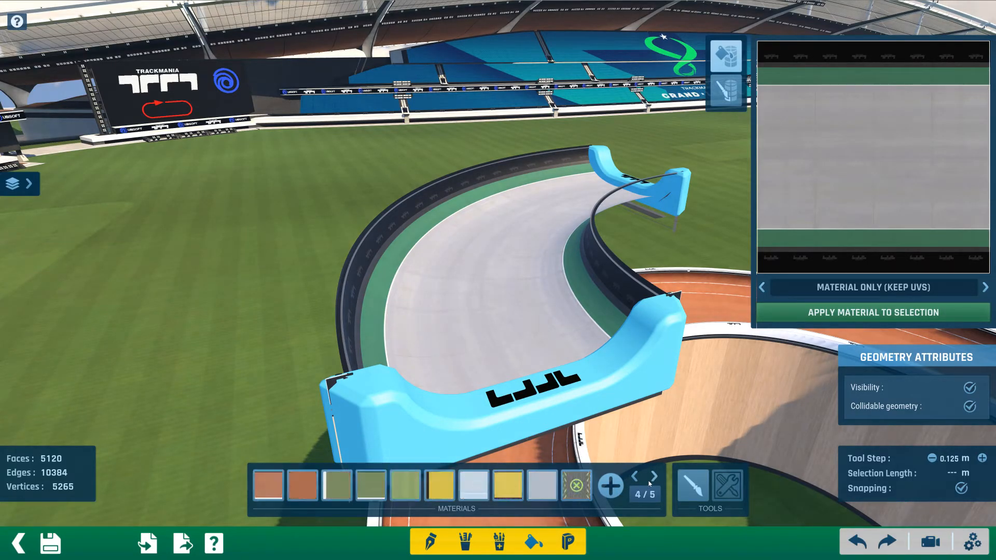
pyautogui.click(653, 478)
pyautogui.click(653, 478)
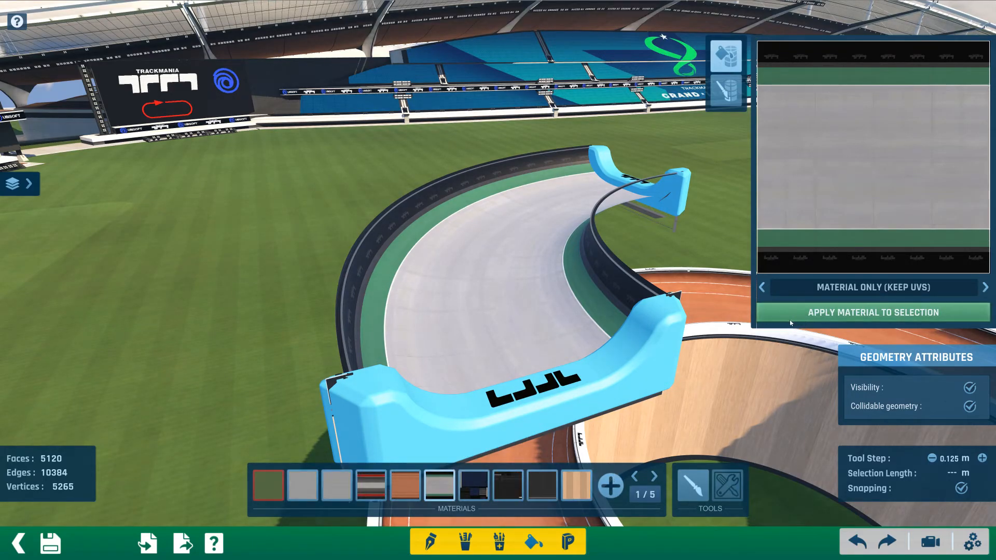
pyautogui.keyDown('alt'); pyautogui.moveTo(710, 379); pyautogui.dragTo(691, 362); pyautogui.keyUp('alt')
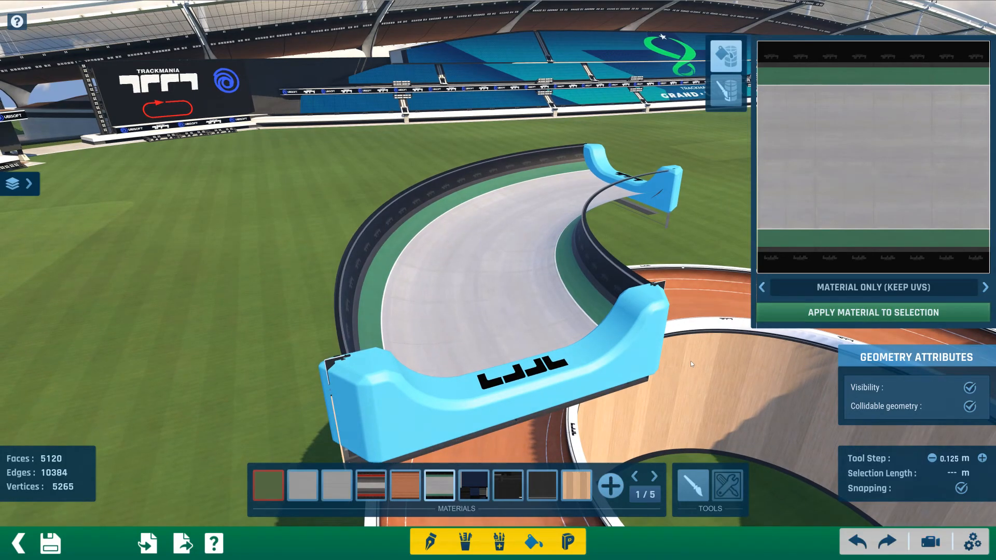